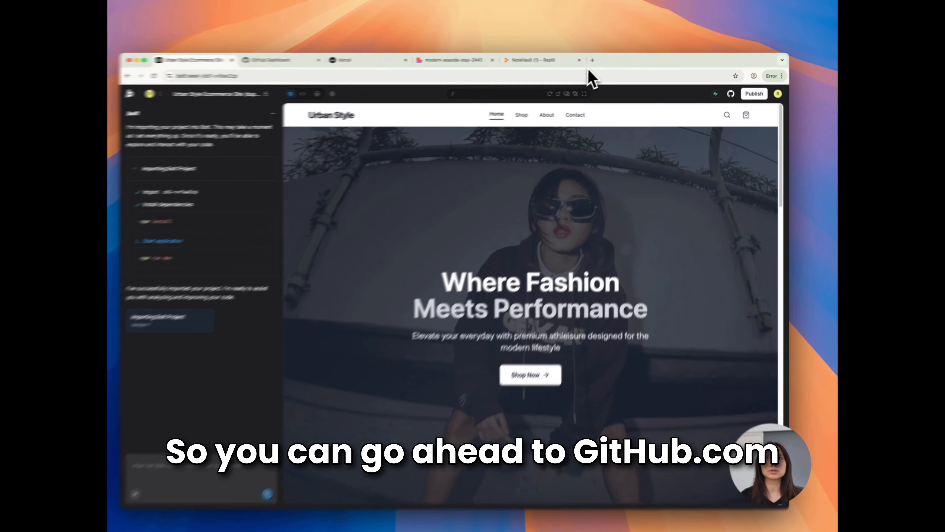
Open github.com in a new browser tab
{"action": "key", "text": "super+t"}
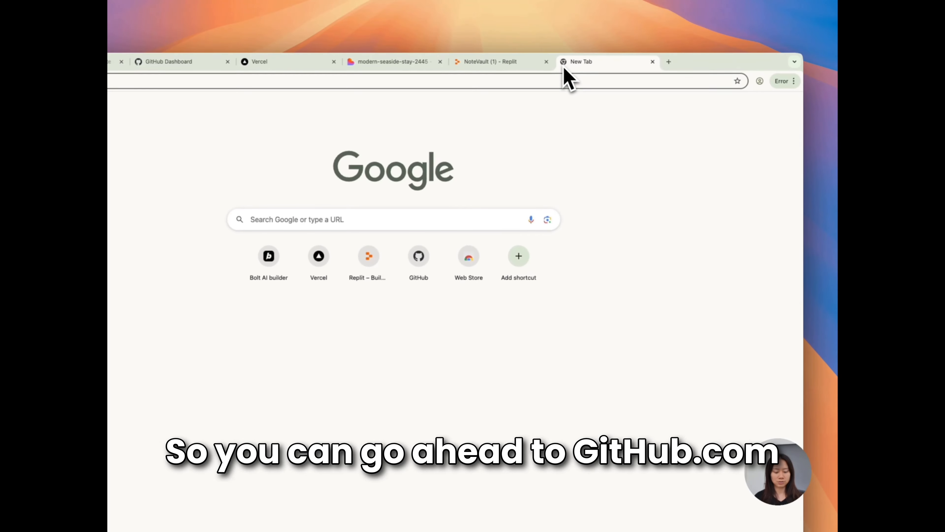
{"action": "type", "text": "github.com"}
{"action": "key", "text": "Return"}
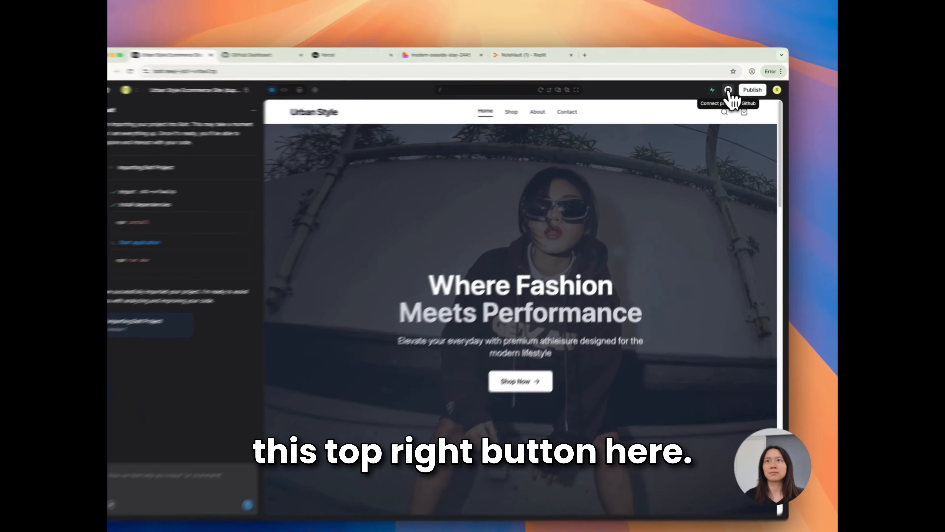
Connect the Urban Style project in Bolt to GitHub and authorize StackBlitz to access the account
{"action": "left_click", "coordinate": [730, 91]}
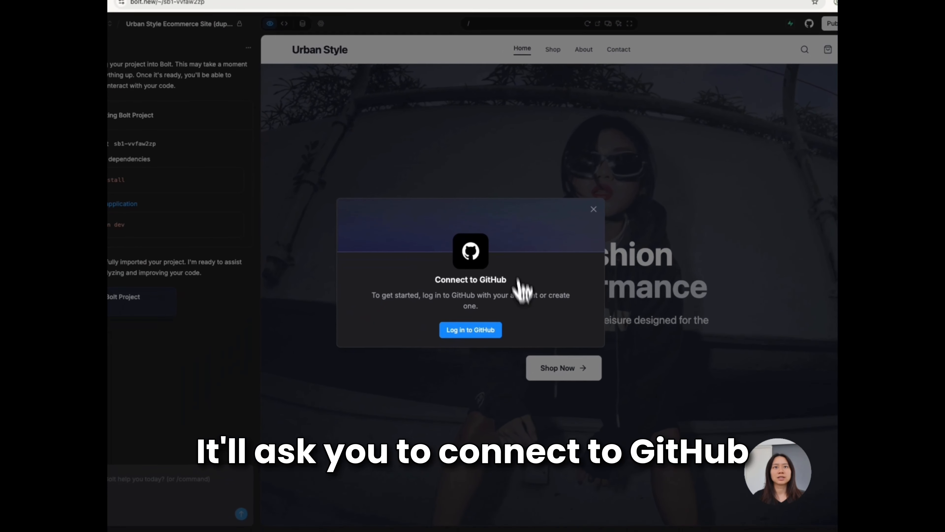
{"action": "left_click", "coordinate": [484, 330]}
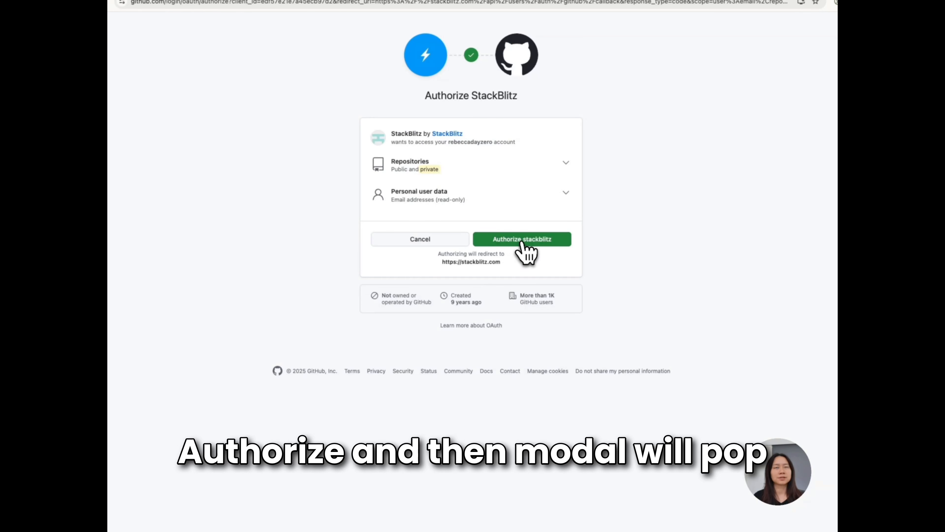
{"action": "left_click", "coordinate": [522, 242]}
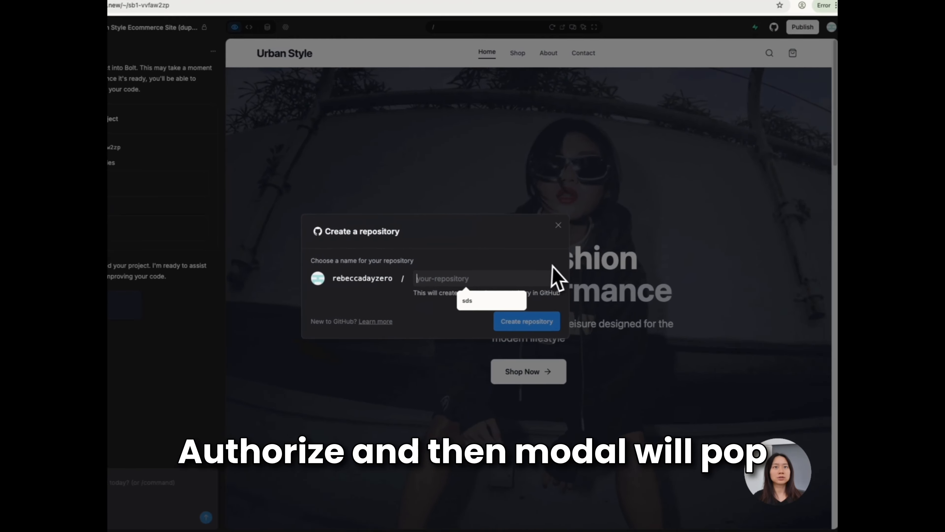
Create a private GitHub repository named urbanstyle for the project and open it on GitHub
{"action": "left_click", "coordinate": [425, 301]}
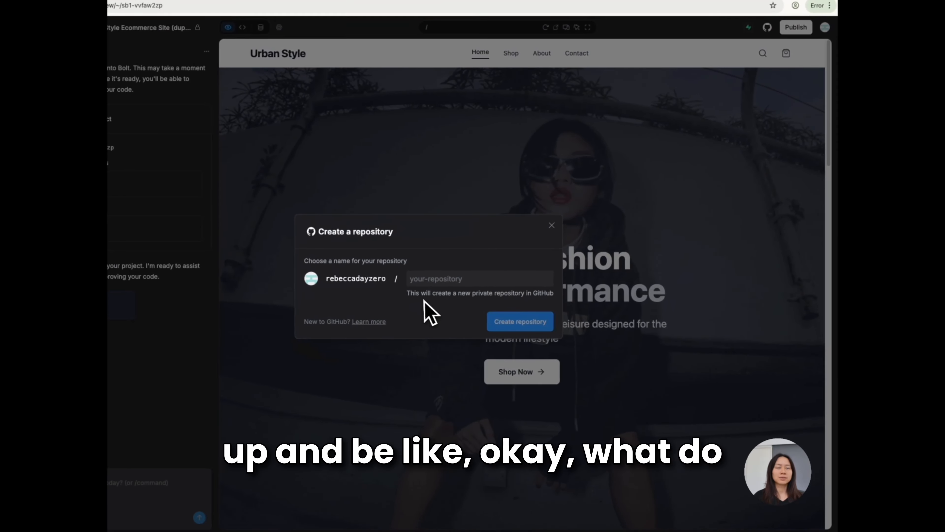
{"action": "left_click", "coordinate": [448, 278]}
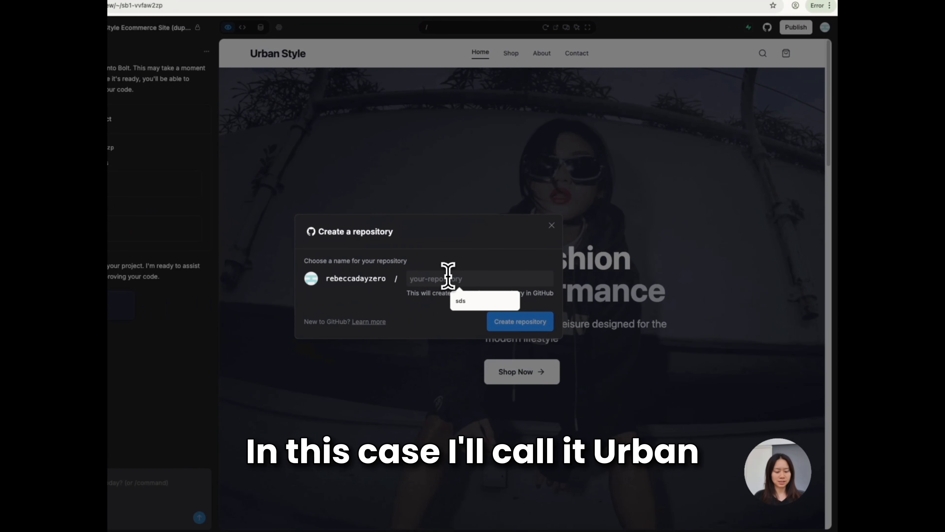
{"action": "type", "text": "ura"}
{"action": "type", "text": "anstyle"}
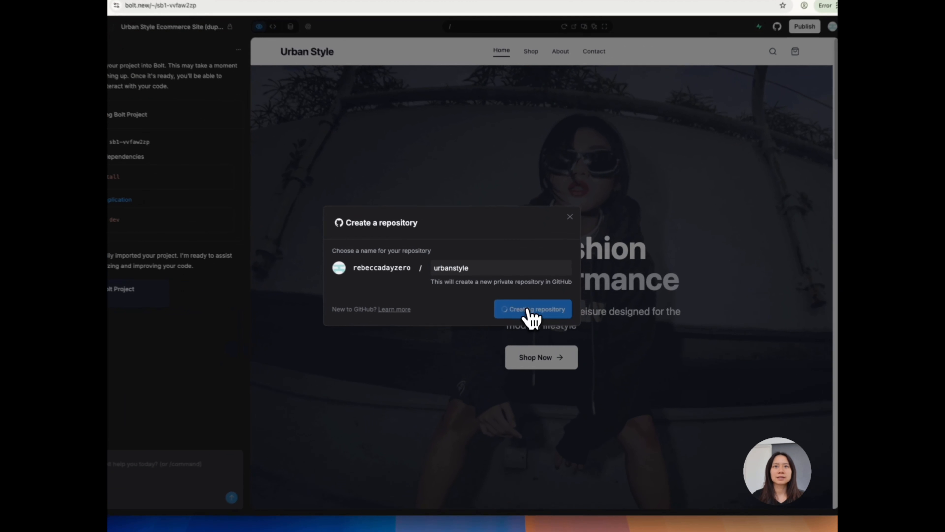
{"action": "left_click", "coordinate": [535, 316]}
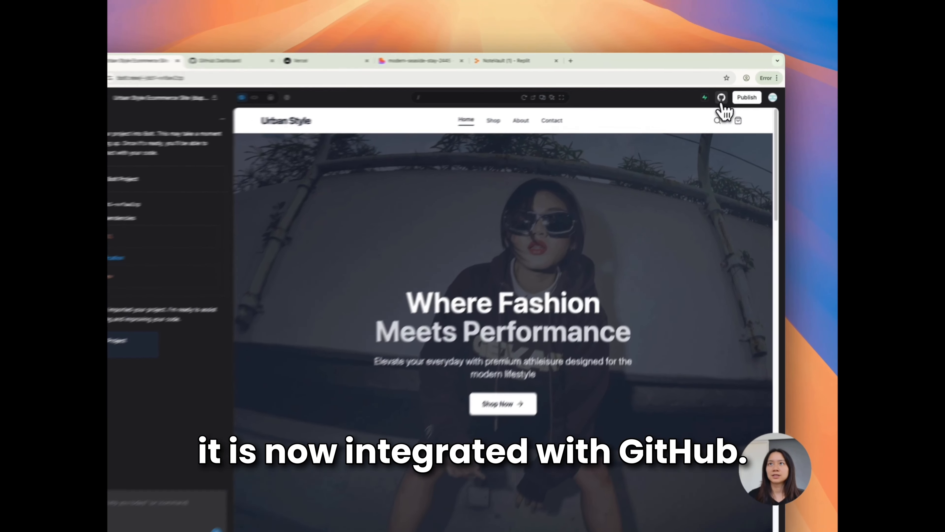
{"action": "left_click", "coordinate": [730, 91]}
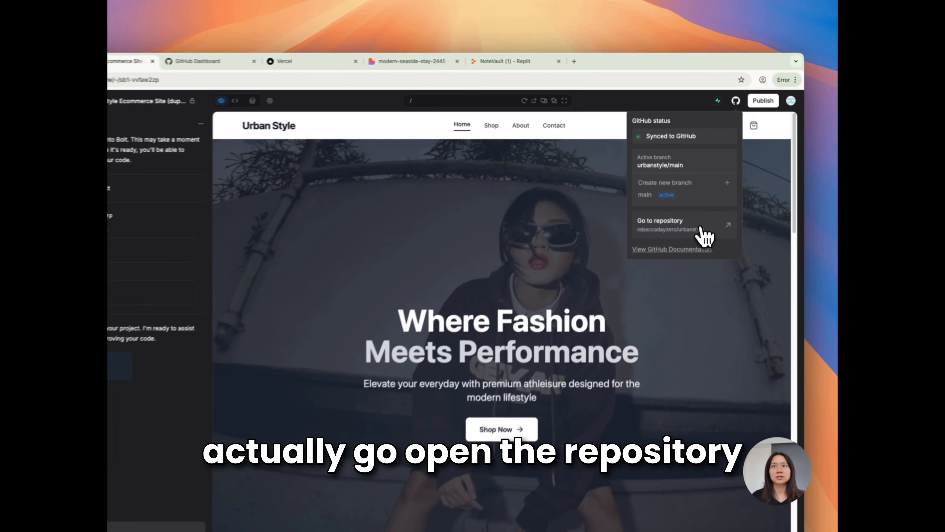
{"action": "left_click", "coordinate": [703, 192]}
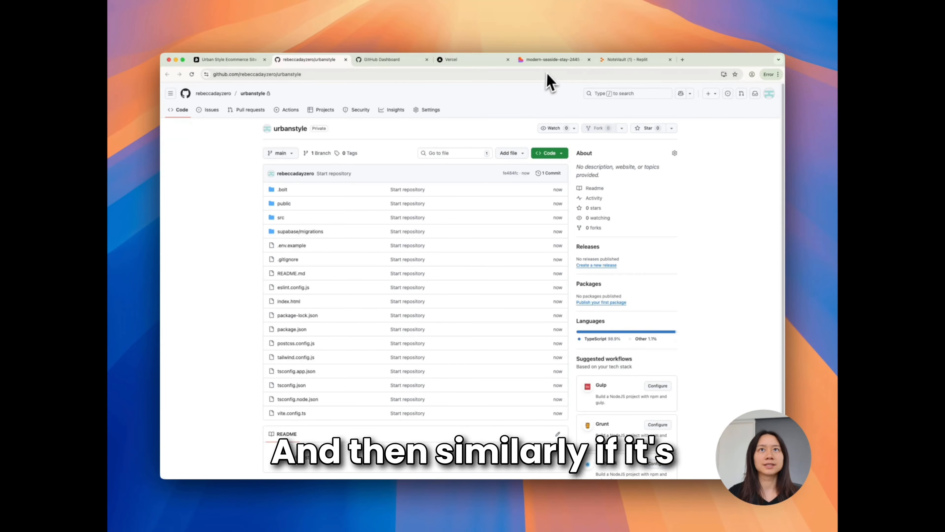
Switch to the modern-seaside-stay-2445 project in Lovable and connect it to GitHub, authorizing lovable.dev and linking the workspace to the GitHub organization
{"action": "left_click", "coordinate": [551, 60]}
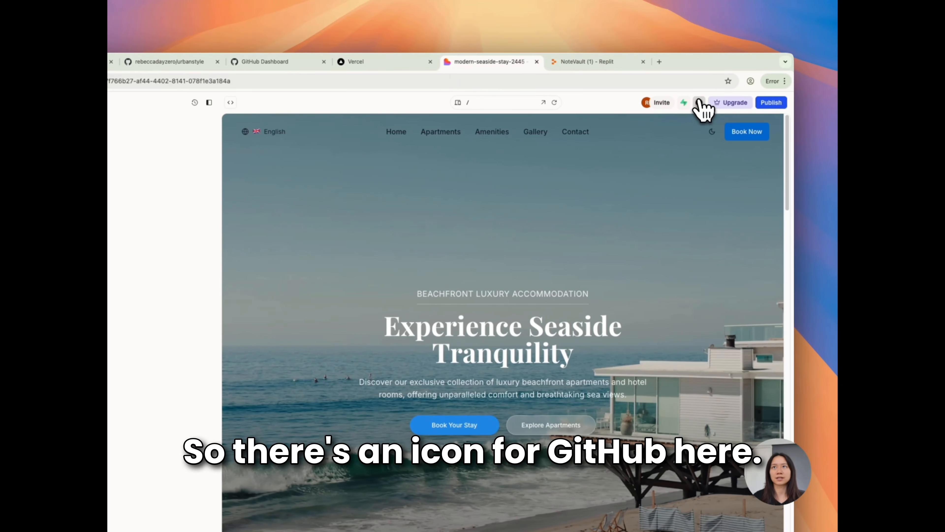
{"action": "left_click", "coordinate": [699, 103]}
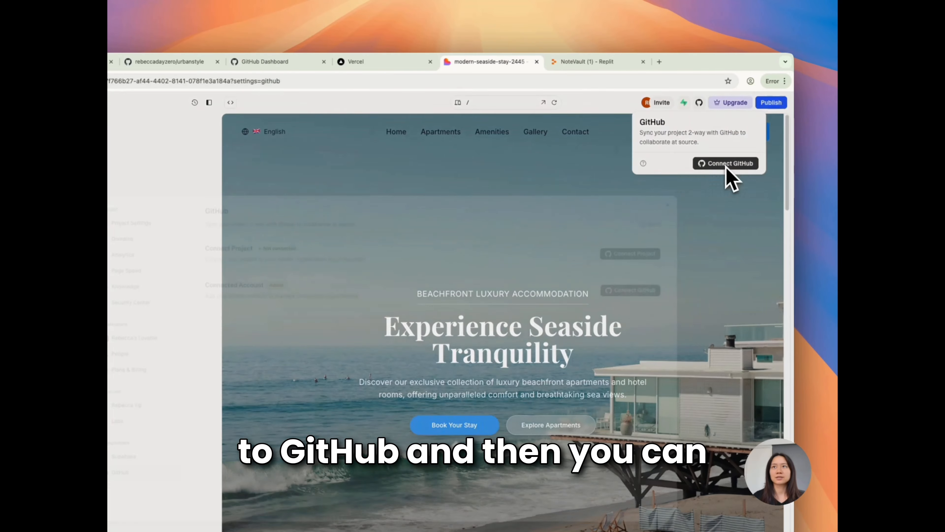
{"action": "left_click", "coordinate": [726, 164]}
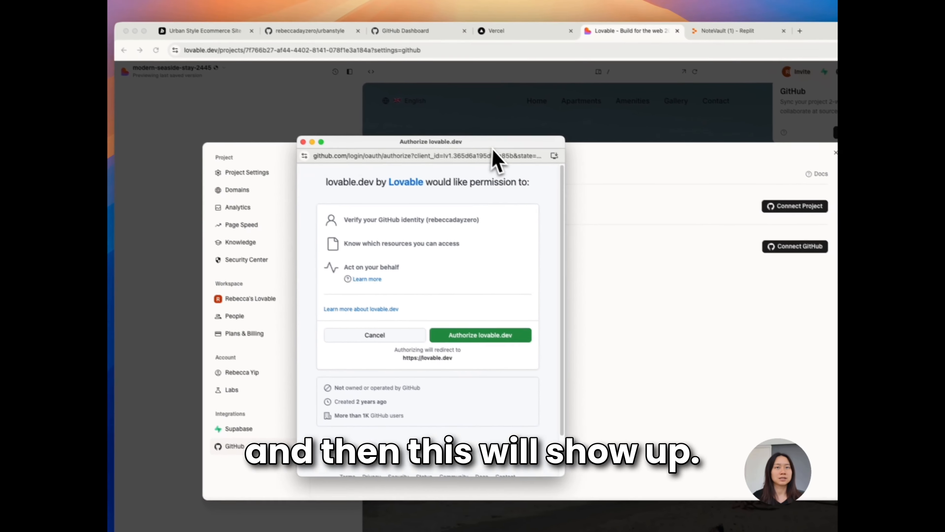
{"action": "left_click", "coordinate": [487, 332]}
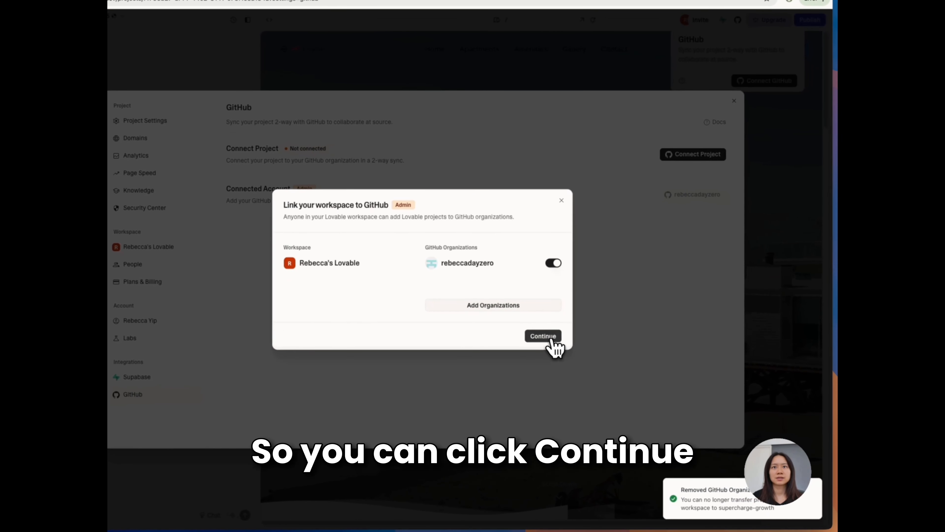
{"action": "left_click", "coordinate": [547, 336]}
{"action": "left_click", "coordinate": [546, 283]}
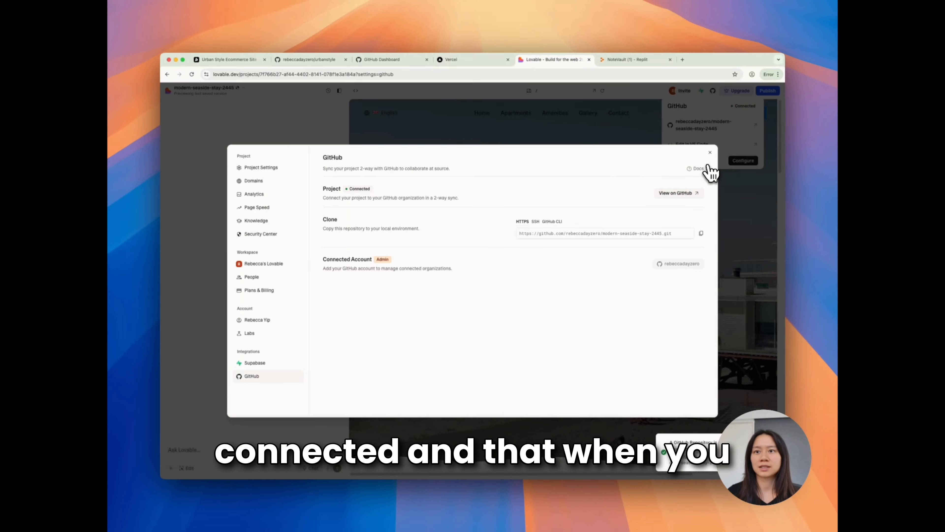
Close the GitHub settings and open the modern-seaside-stay-2445 repository on GitHub to look through its files and README
{"action": "left_click", "coordinate": [710, 152]}
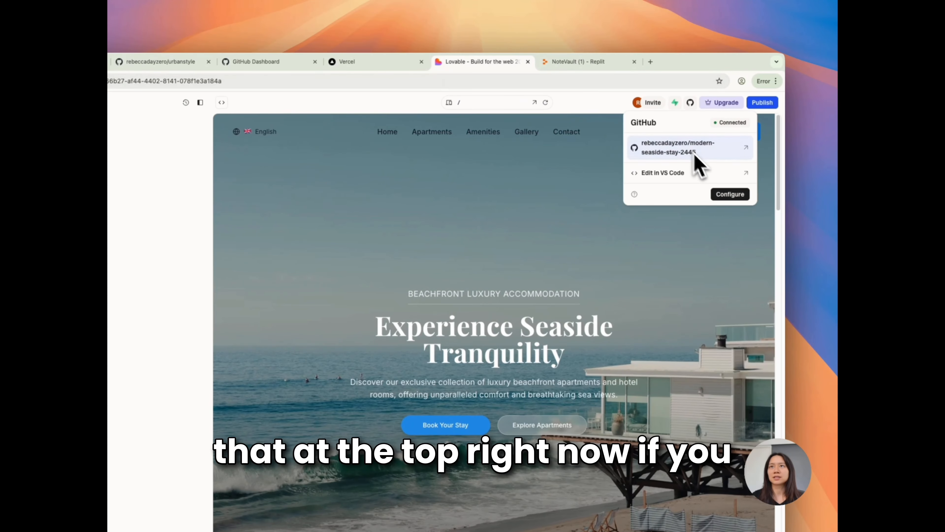
{"action": "left_click", "coordinate": [697, 104]}
{"action": "left_click", "coordinate": [695, 106]}
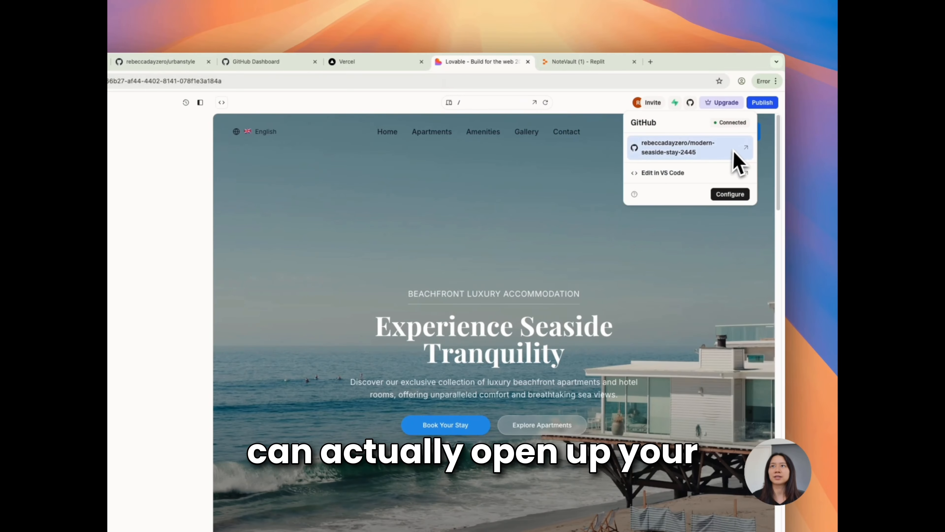
{"action": "left_click", "coordinate": [747, 156]}
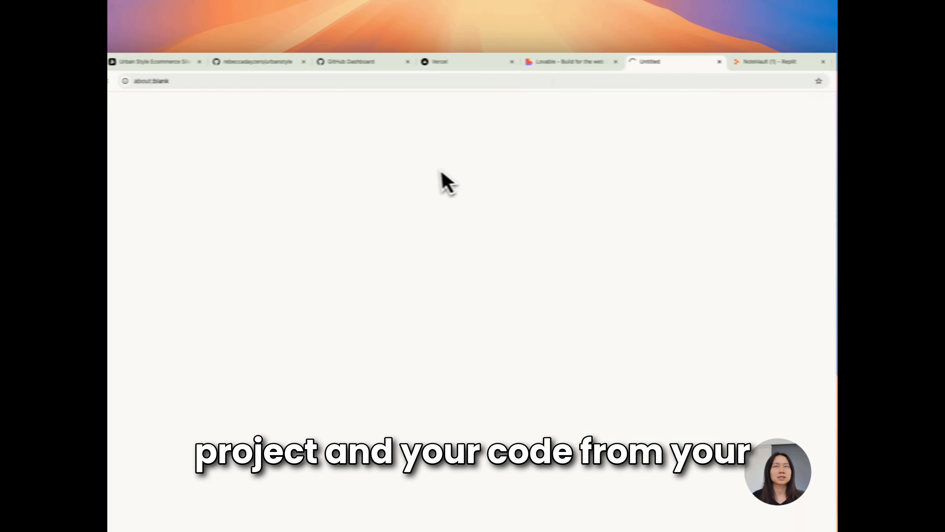
{"action": "scroll", "coordinate": [457, 335], "scroll_direction": "down", "scroll_amount": 6}
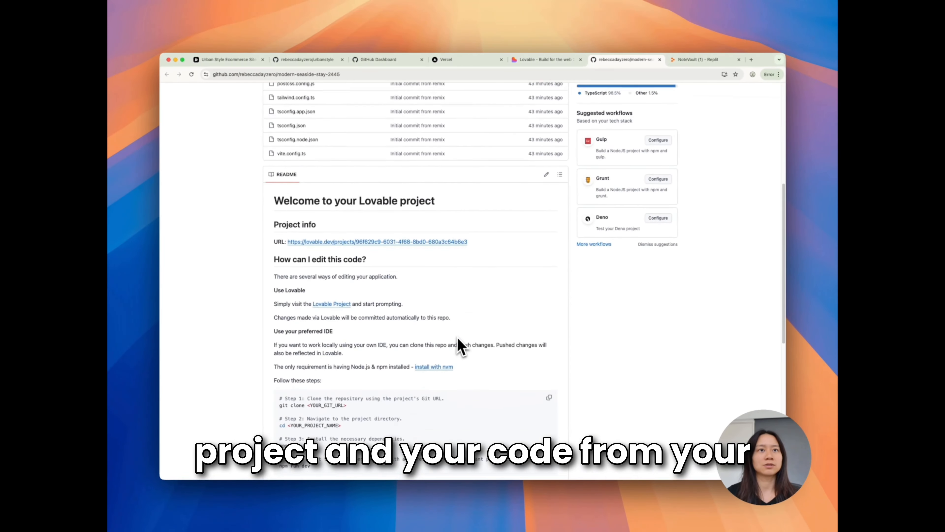
{"action": "scroll", "coordinate": [460, 329], "scroll_direction": "up", "scroll_amount": 6}
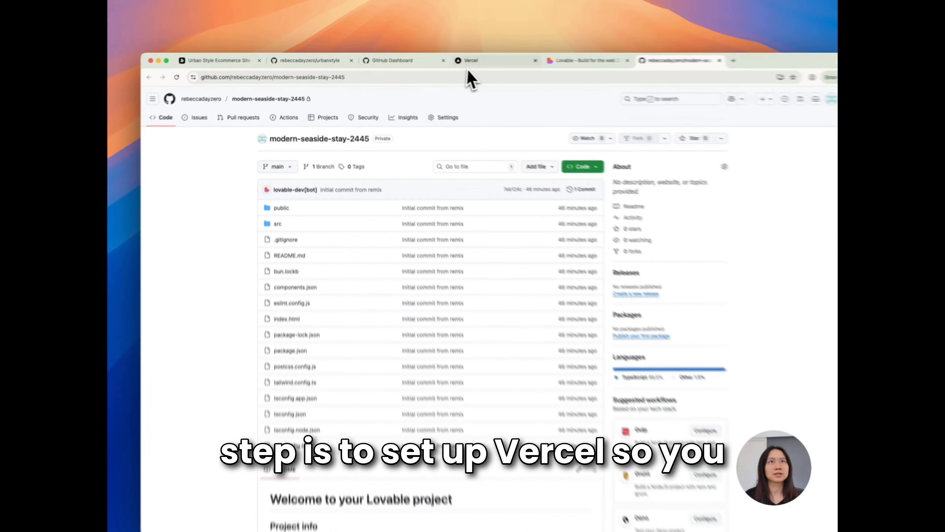
Switch to Vercel and start adding a new project
{"action": "left_click", "coordinate": [468, 65]}
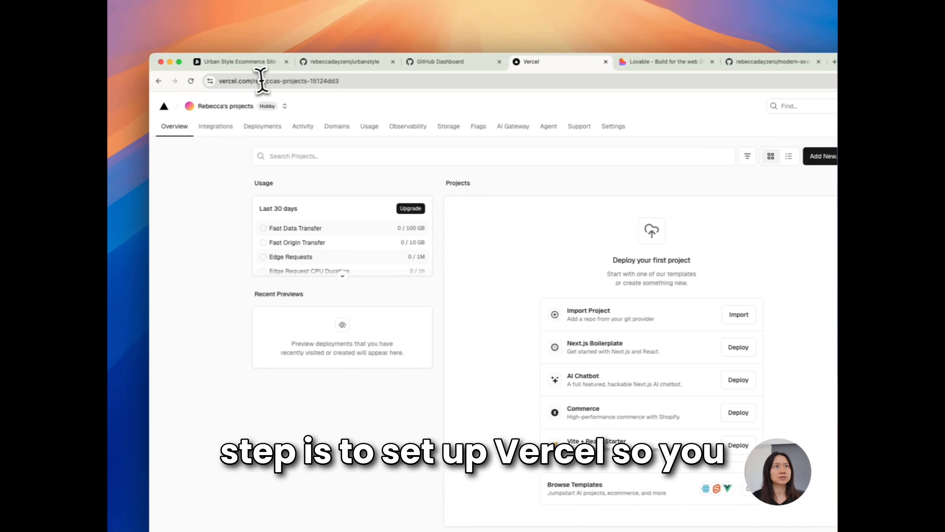
{"action": "left_click_drag", "start_coordinate": [252, 81], "coordinate": [211, 82]}
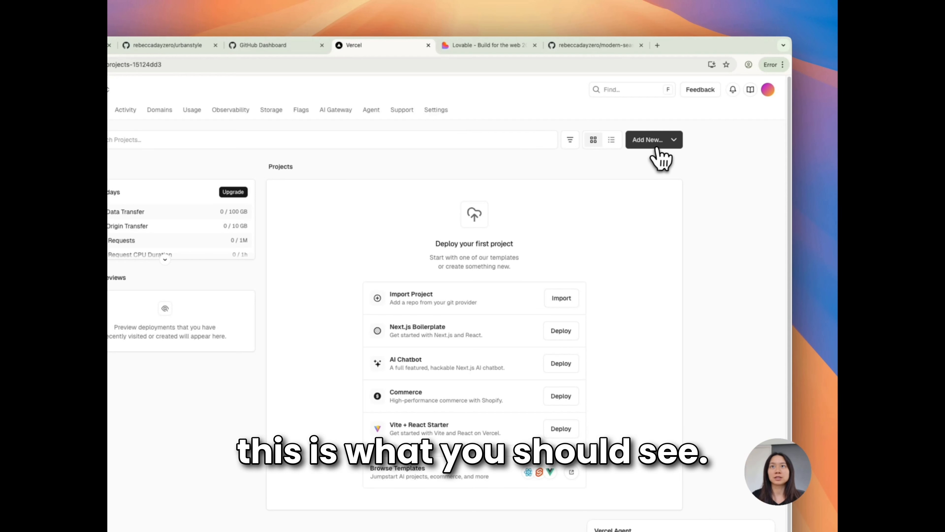
{"action": "left_click", "coordinate": [657, 145]}
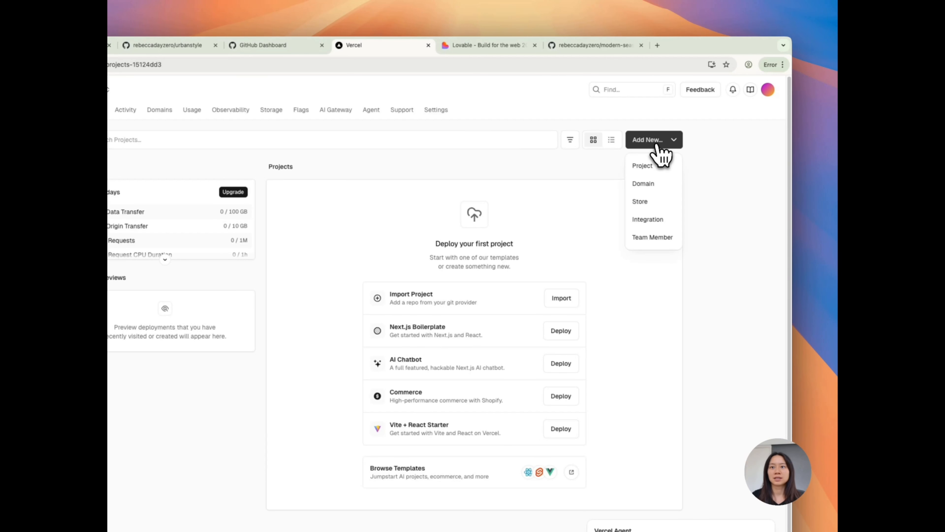
{"action": "left_click", "coordinate": [648, 166]}
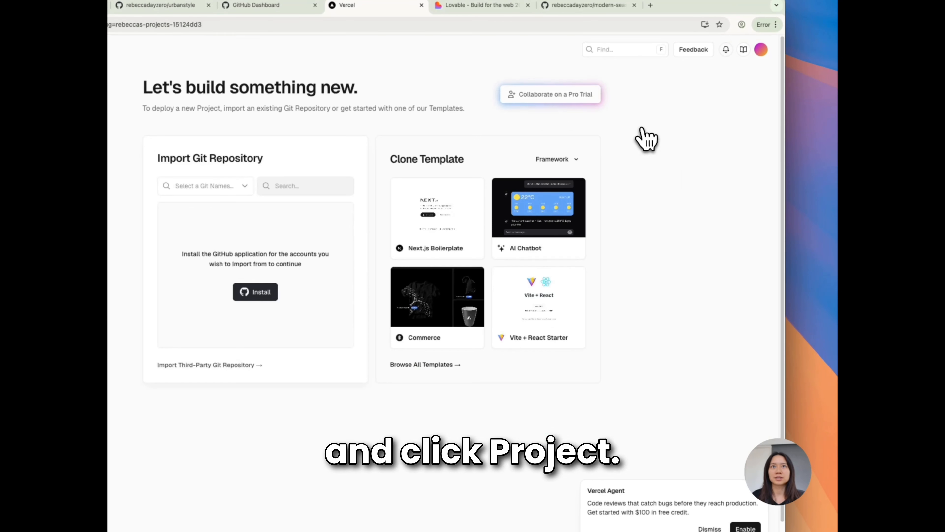
Install the Vercel application on the GitHub account so its repositories can be imported
{"action": "left_click", "coordinate": [230, 182]}
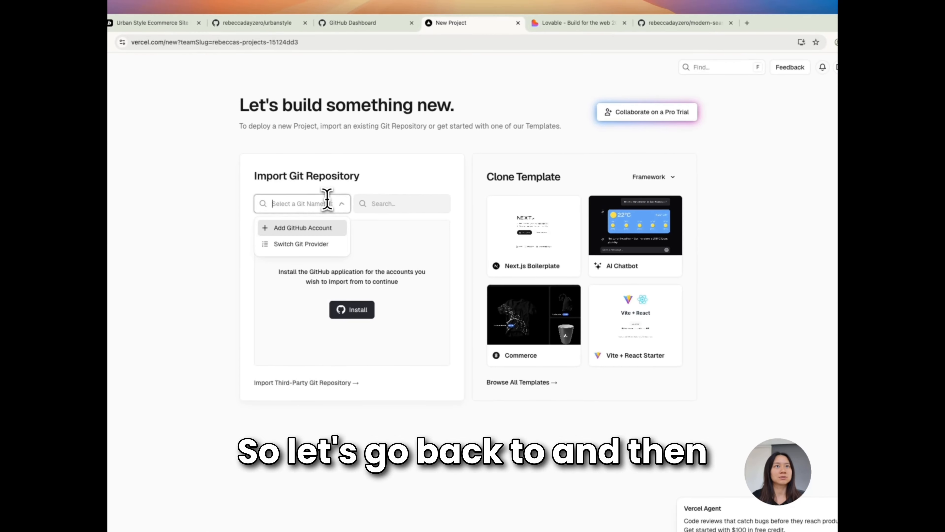
{"action": "left_click", "coordinate": [360, 263]}
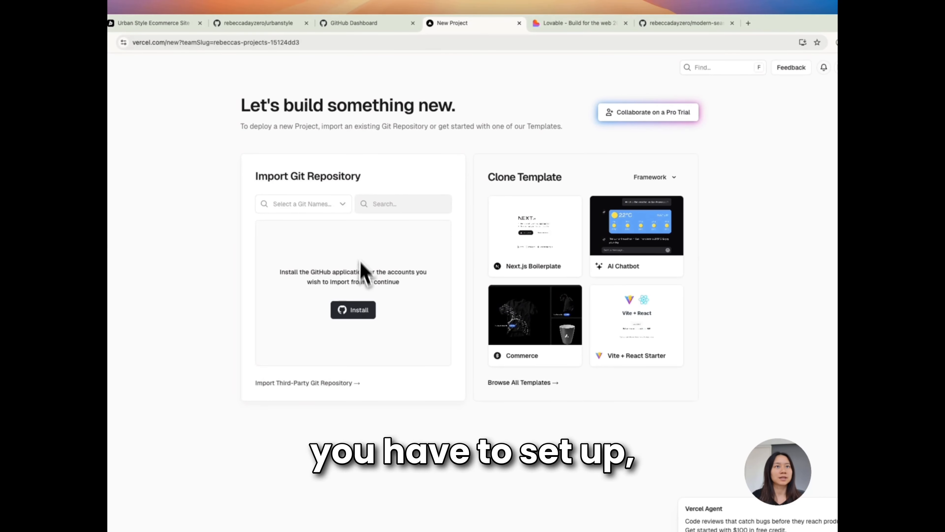
{"action": "left_click", "coordinate": [363, 319]}
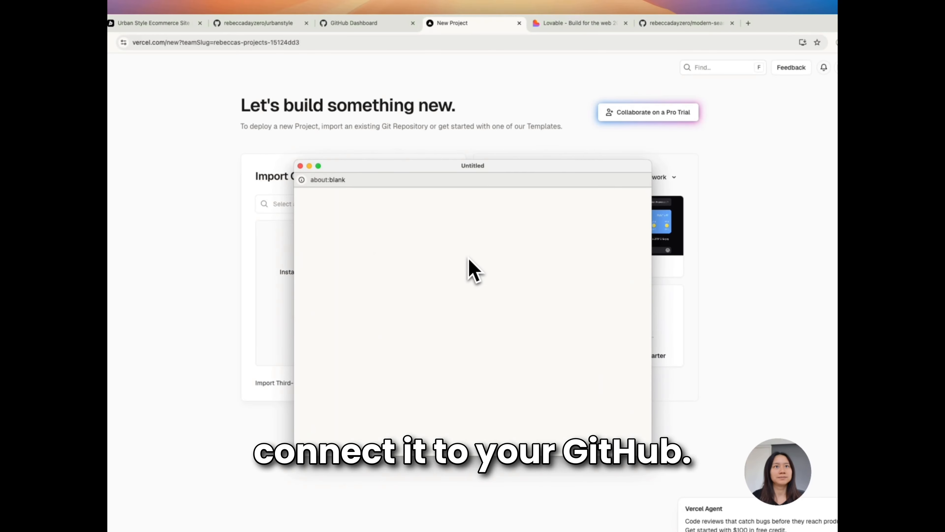
{"action": "scroll", "coordinate": [439, 283], "scroll_direction": "down", "scroll_amount": 10}
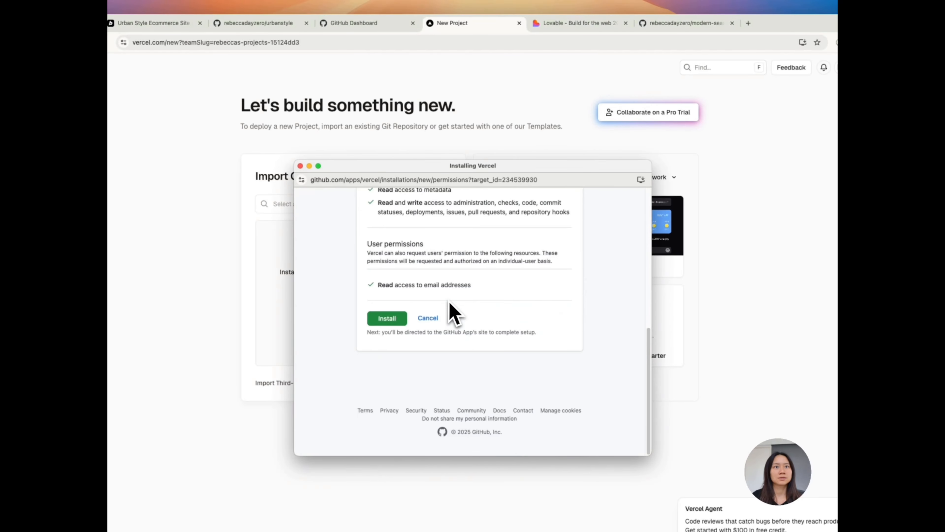
{"action": "left_click", "coordinate": [399, 321]}
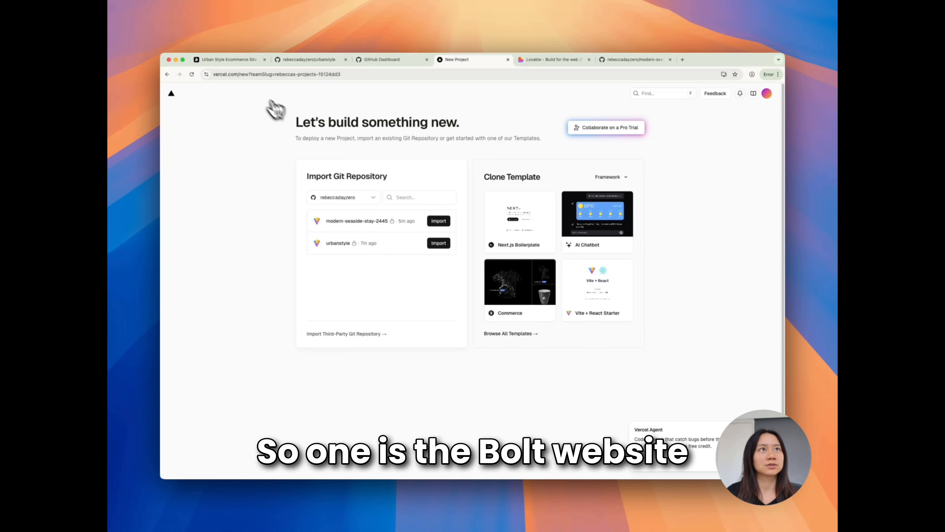
View the Urban Style site in Bolt and the seaside stay site in Lovable, and return to Vercel's new project page
{"action": "left_click", "coordinate": [231, 59]}
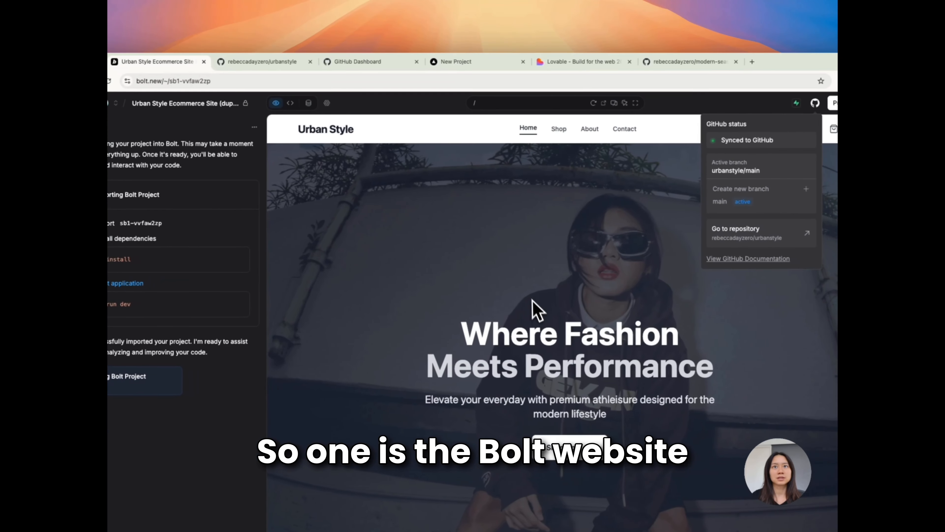
{"action": "left_click", "coordinate": [532, 299]}
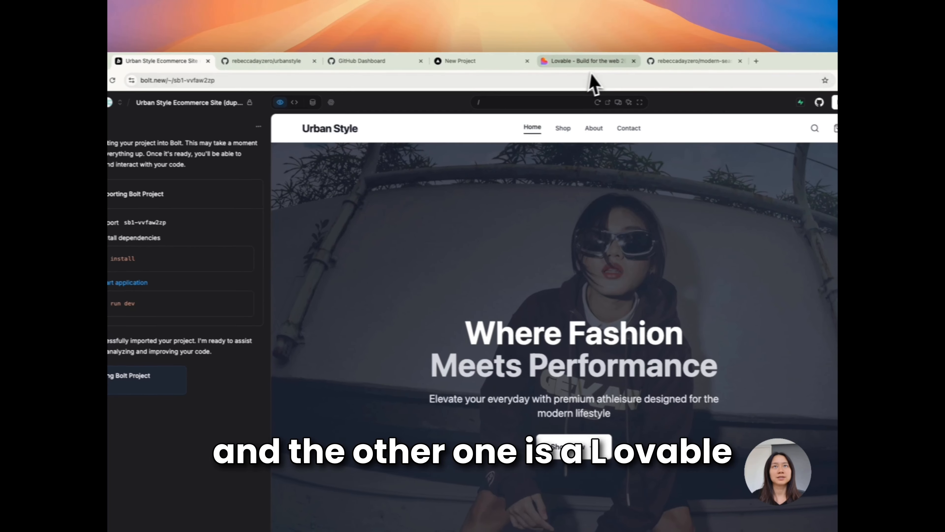
{"action": "left_click", "coordinate": [574, 62]}
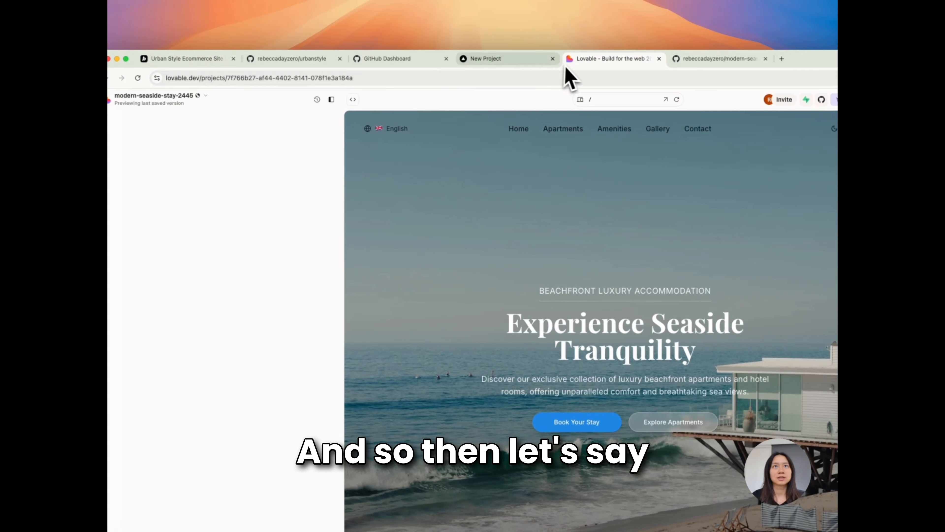
{"action": "left_click", "coordinate": [511, 62]}
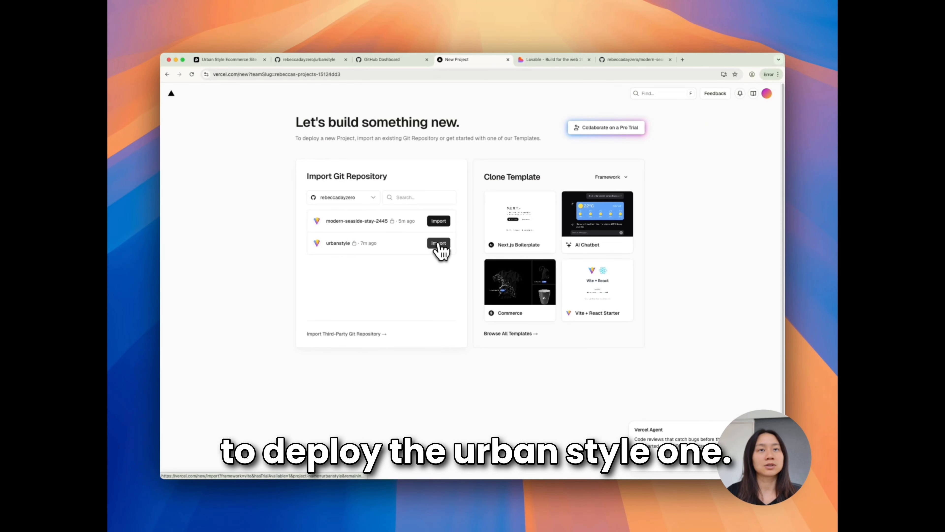
Import the urbanstyle repository as a new Vercel project and expand its environment variables
{"action": "left_click", "coordinate": [439, 244]}
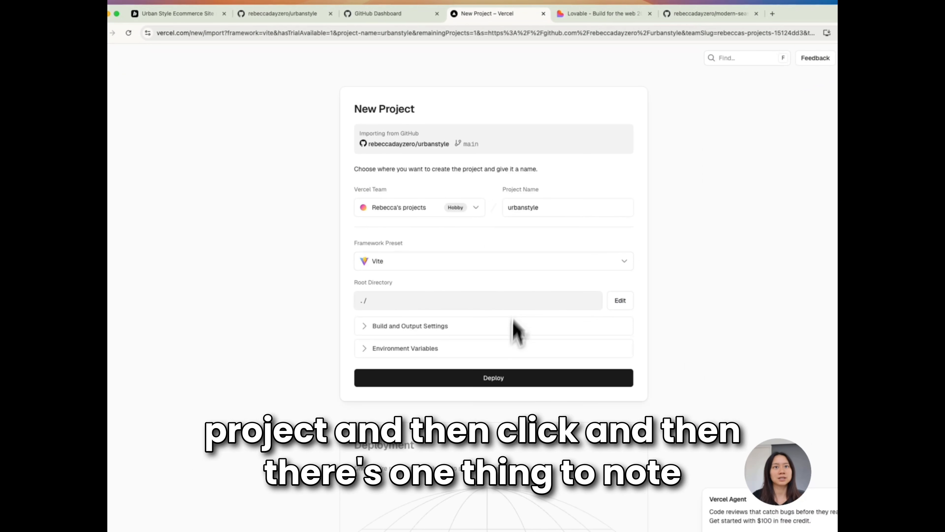
{"action": "scroll", "coordinate": [496, 390], "scroll_direction": "down", "scroll_amount": 3}
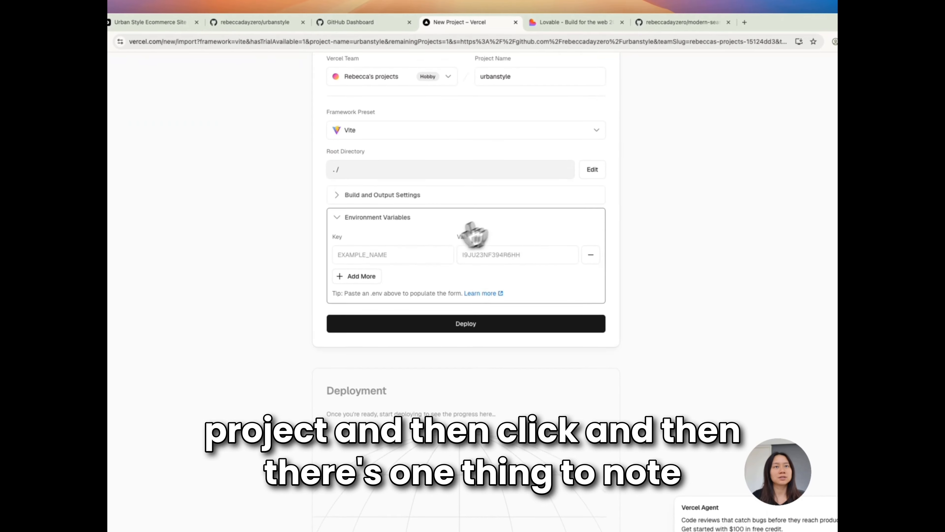
Switch to the Urban Style project in Bolt and copy the Supabase variables from its .env file
{"action": "scroll", "coordinate": [424, 253], "scroll_direction": "up", "scroll_amount": 4}
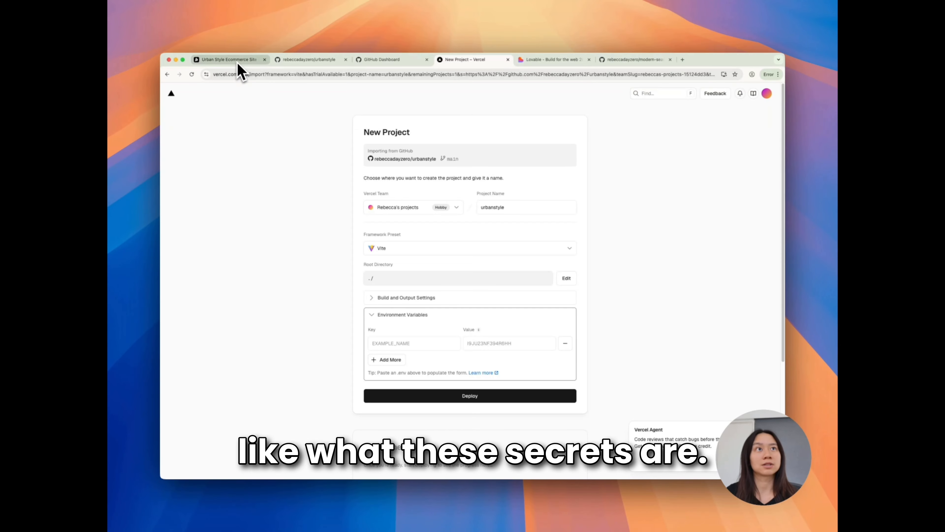
{"action": "left_click", "coordinate": [236, 63]}
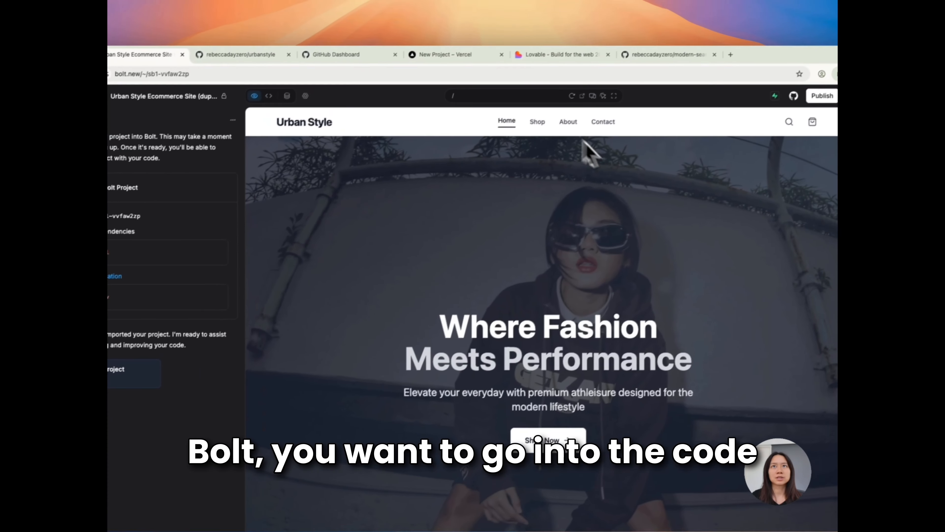
{"action": "left_click", "coordinate": [302, 105]}
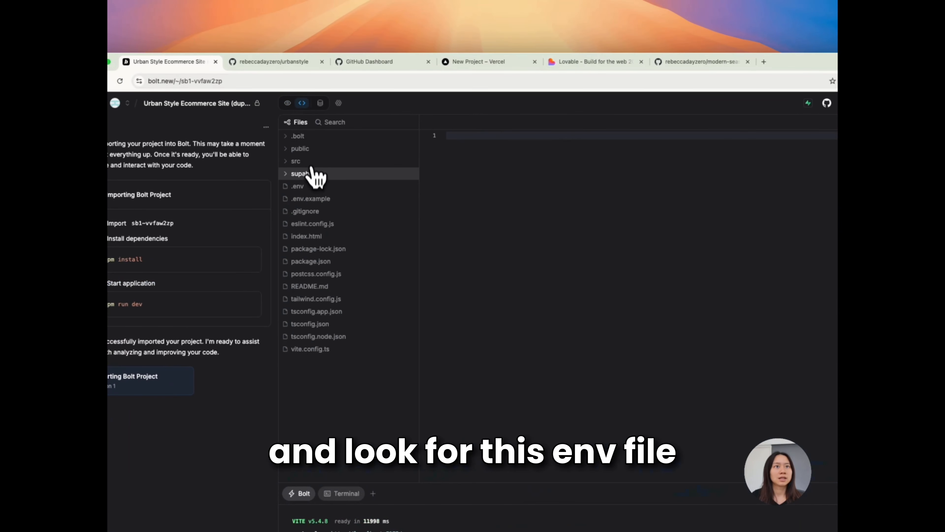
{"action": "left_click", "coordinate": [311, 186]}
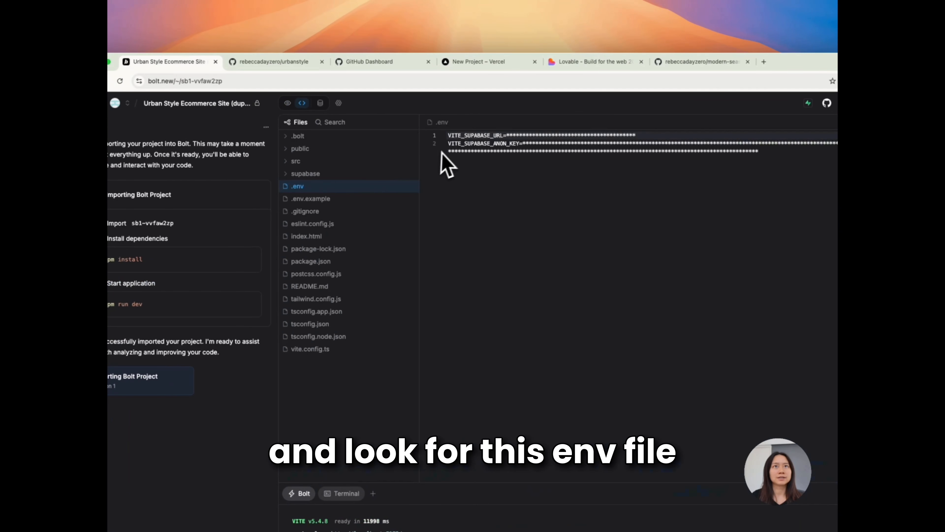
{"action": "left_click_drag", "start_coordinate": [448, 136], "coordinate": [690, 179]}
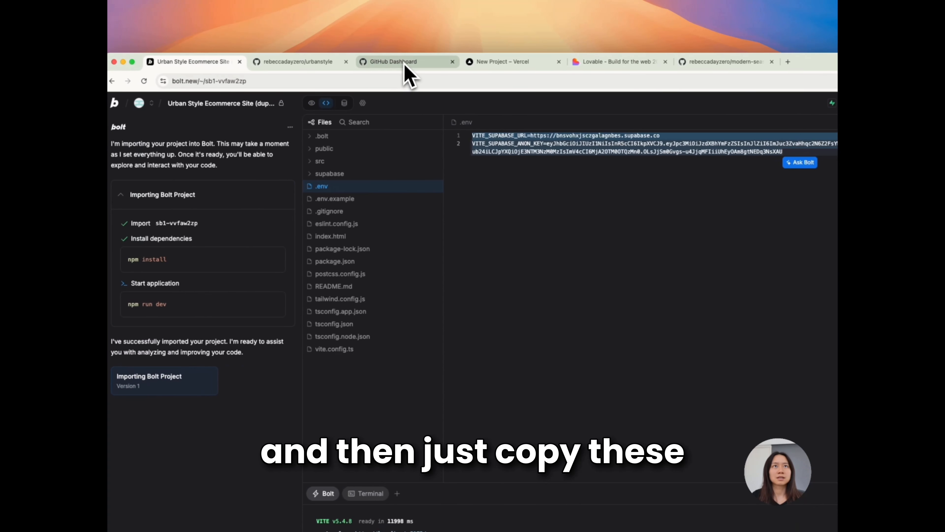
Return to Vercel's new project page and paste the Supabase URL and anon API key into the environment variables
{"action": "left_click", "coordinate": [284, 64]}
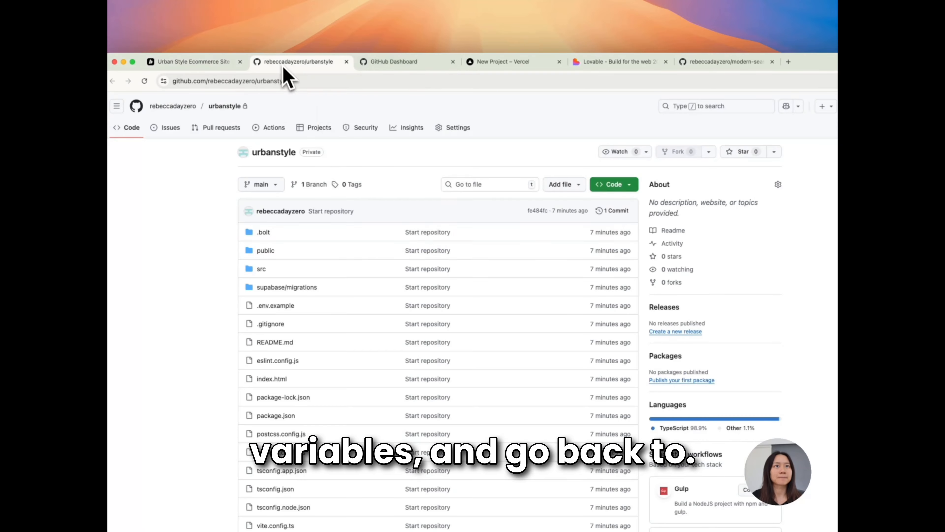
{"action": "left_click", "coordinate": [428, 62]}
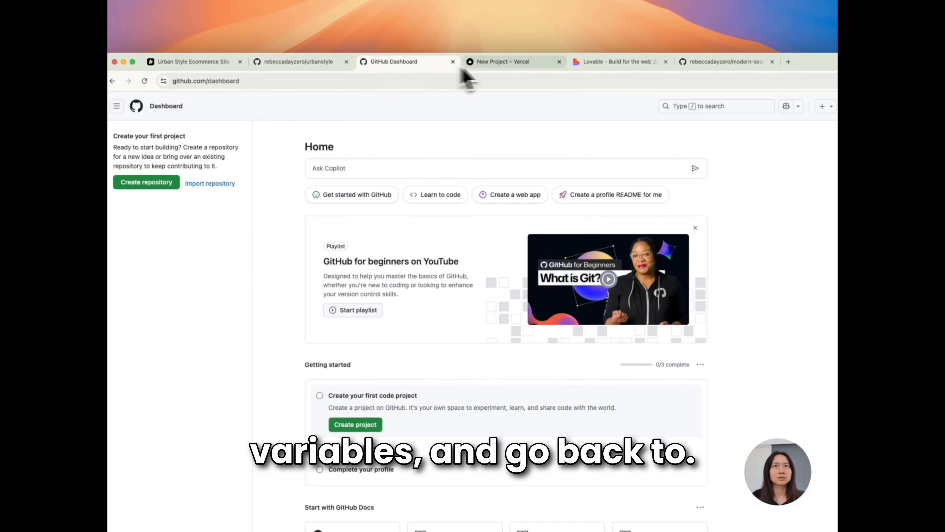
{"action": "left_click", "coordinate": [710, 61]}
{"action": "left_click", "coordinate": [528, 62]}
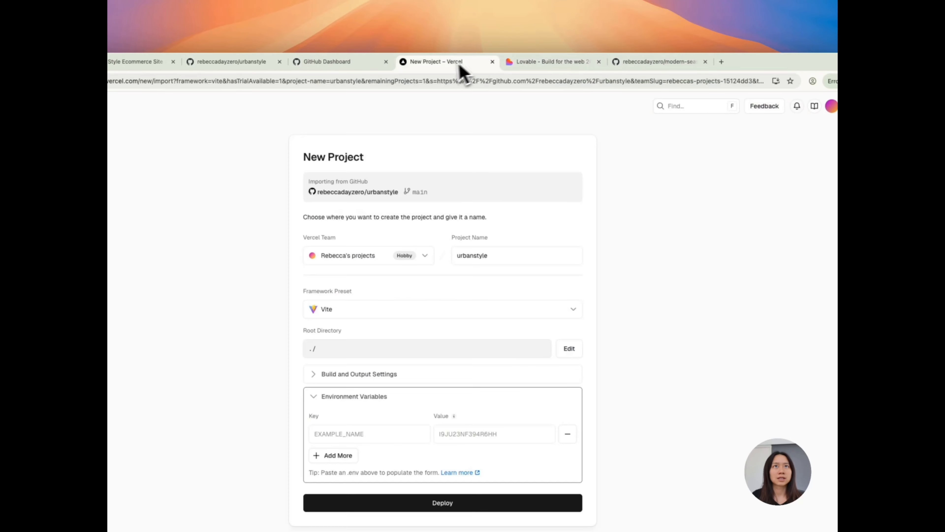
{"action": "left_click", "coordinate": [351, 432]}
{"action": "key", "text": "super+v"}
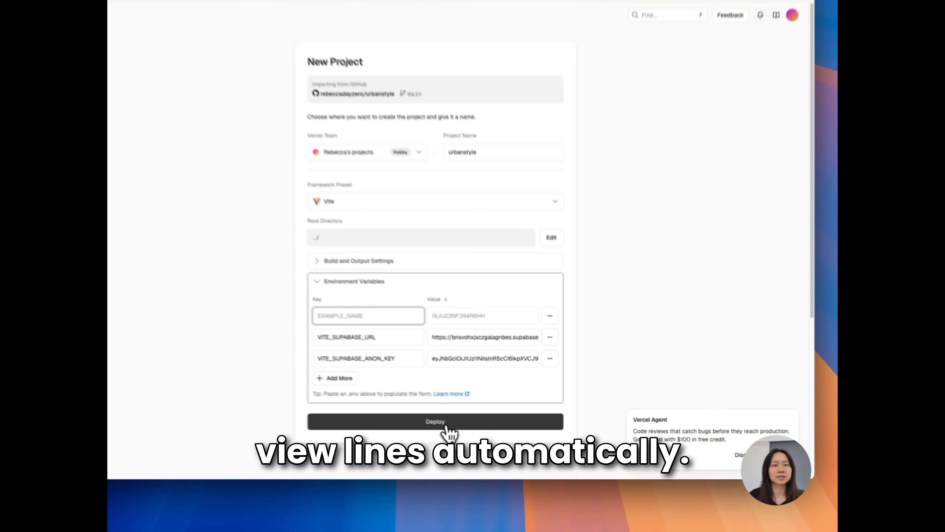
Deploy the urbanstyle project and continue to its dashboard
{"action": "left_click", "coordinate": [448, 428]}
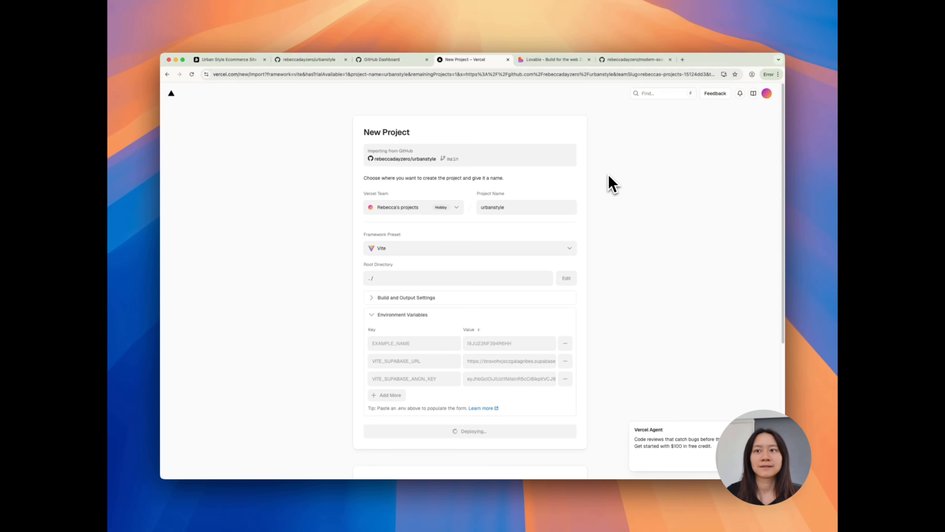
{"action": "scroll", "coordinate": [739, 377], "scroll_direction": "down", "scroll_amount": 5}
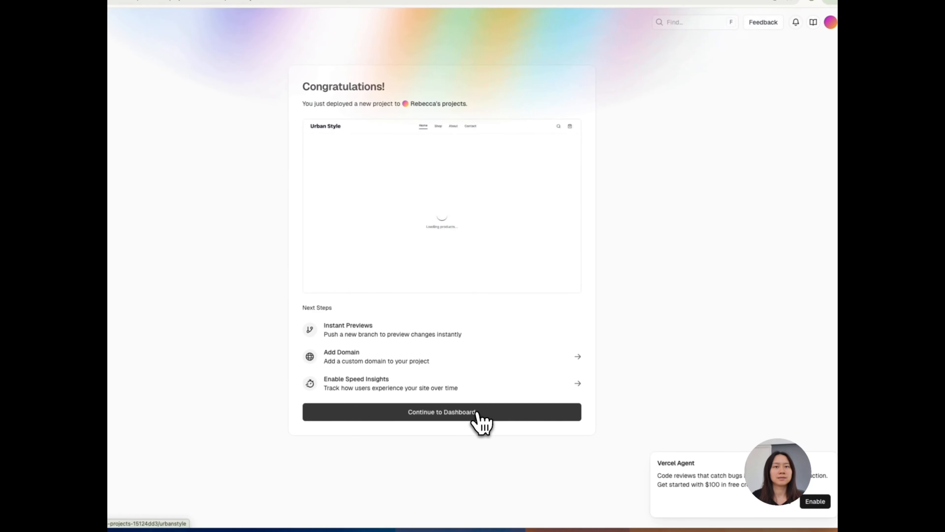
{"action": "left_click", "coordinate": [497, 391]}
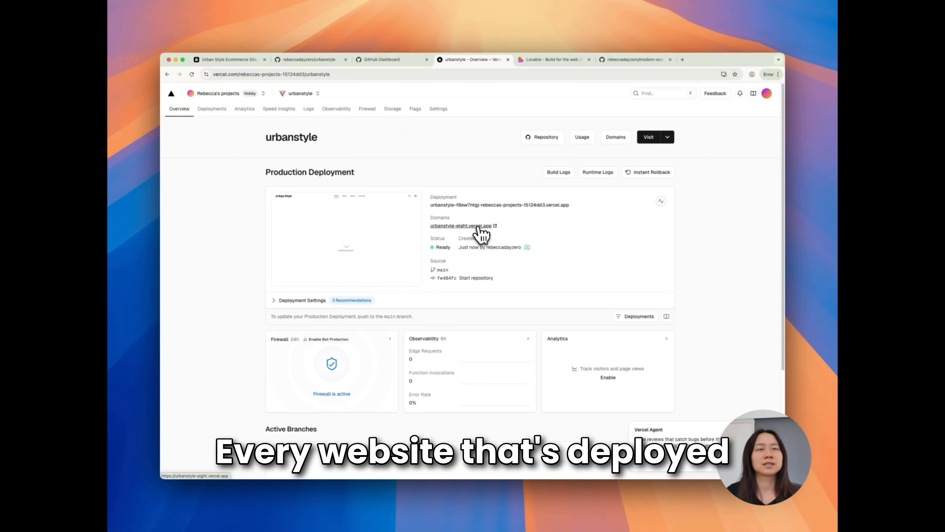
Open the deployed site at urbanstyle-eight.vercel.app and look over its address and home page
{"action": "left_click", "coordinate": [479, 226]}
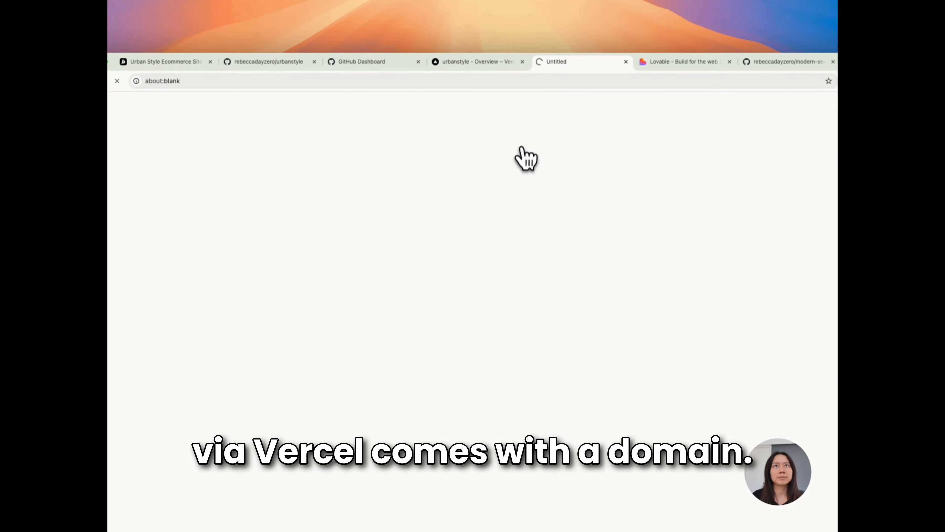
{"action": "left_click", "coordinate": [223, 80]}
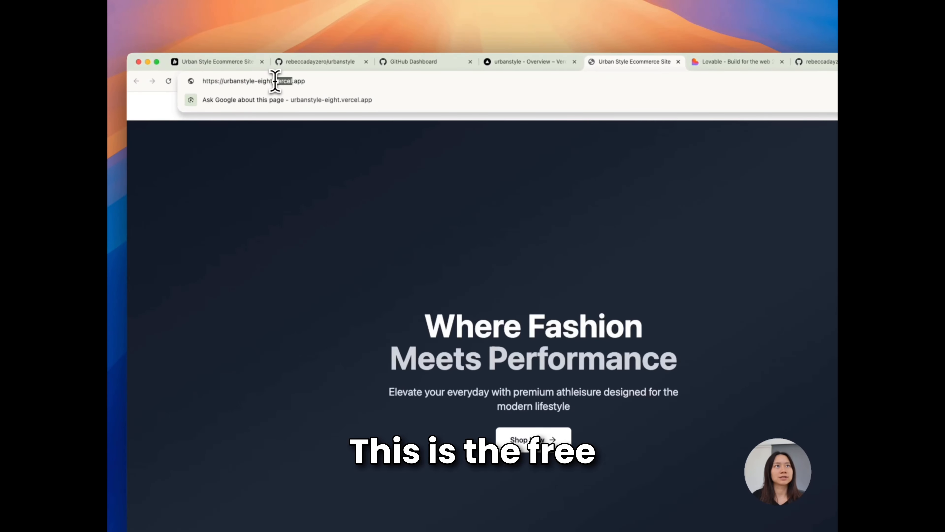
{"action": "triple_click", "coordinate": [275, 80]}
{"action": "left_click", "coordinate": [601, 268]}
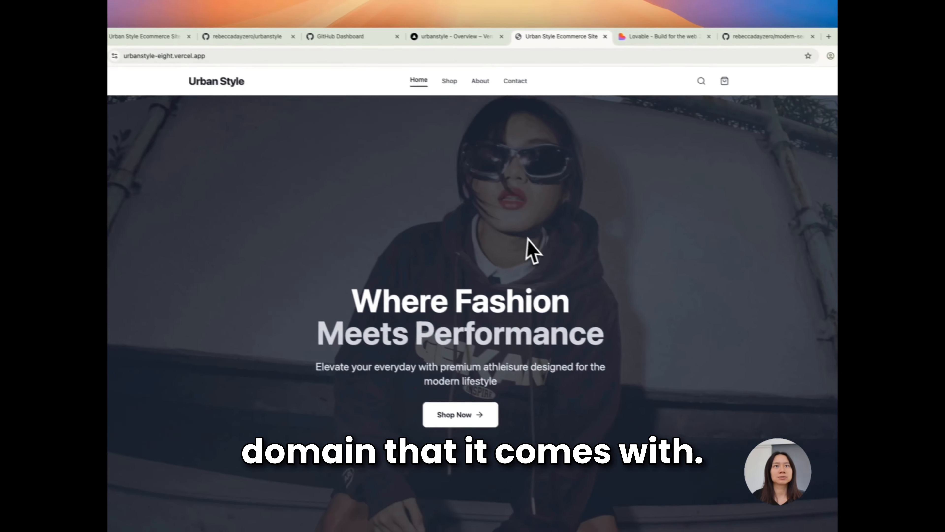
{"action": "scroll", "coordinate": [602, 267], "scroll_direction": "down", "scroll_amount": 15}
{"action": "scroll", "coordinate": [515, 242], "scroll_direction": "up", "scroll_amount": 15}
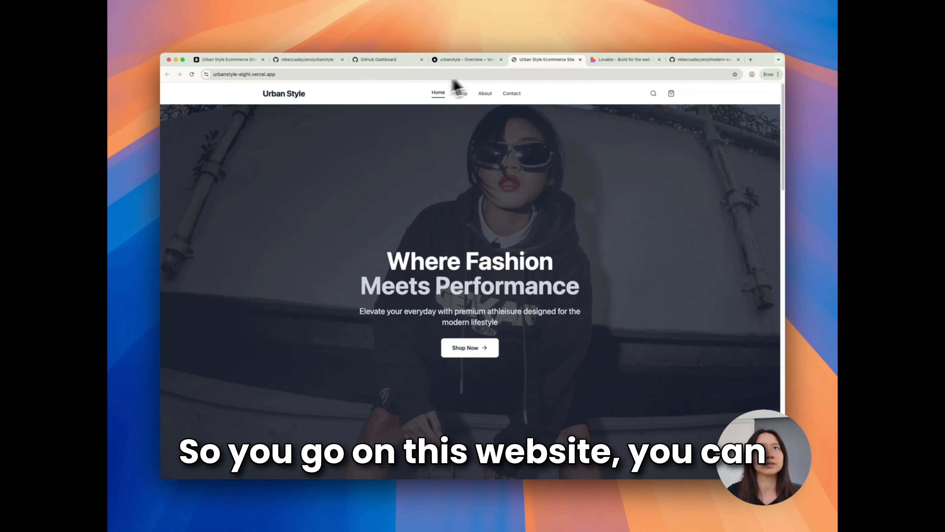
Return to the urbanstyle project in Vercel, try to open its domains, and reload the project overview
{"action": "left_click", "coordinate": [482, 61]}
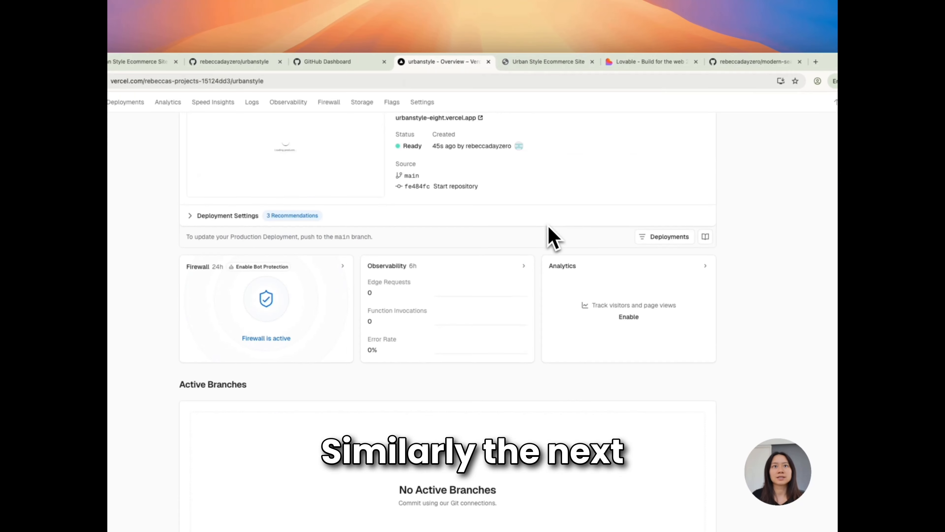
{"action": "scroll", "coordinate": [541, 170], "scroll_direction": "up", "scroll_amount": 3}
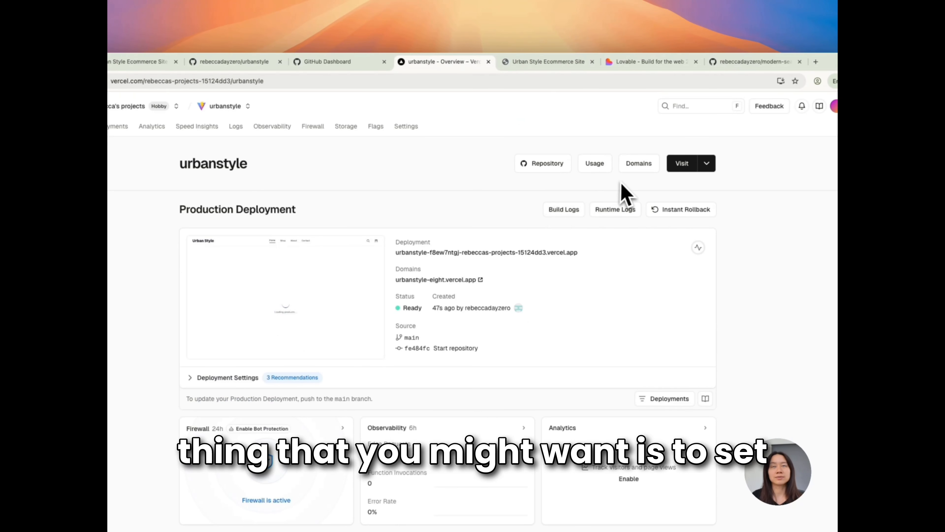
{"action": "left_click", "coordinate": [647, 166]}
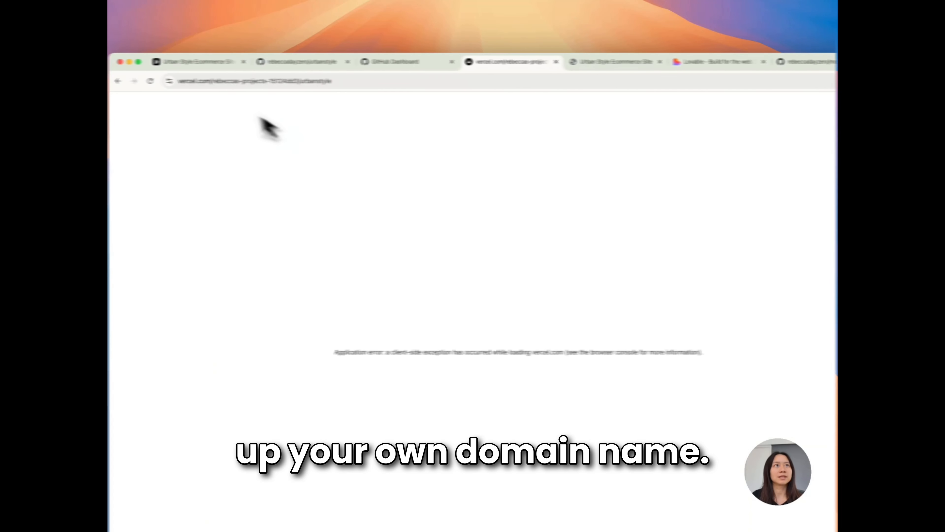
{"action": "left_click", "coordinate": [171, 87]}
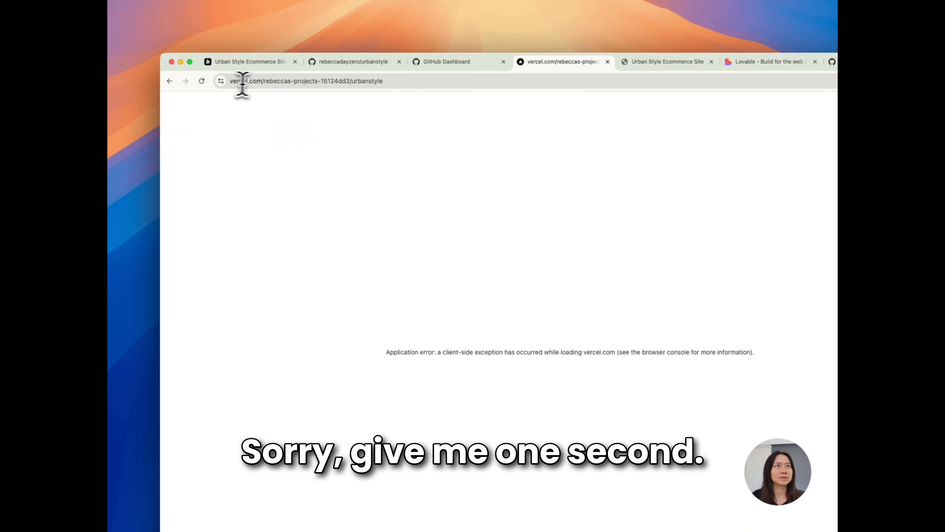
{"action": "left_click", "coordinate": [274, 80]}
{"action": "left_click", "coordinate": [276, 82]}
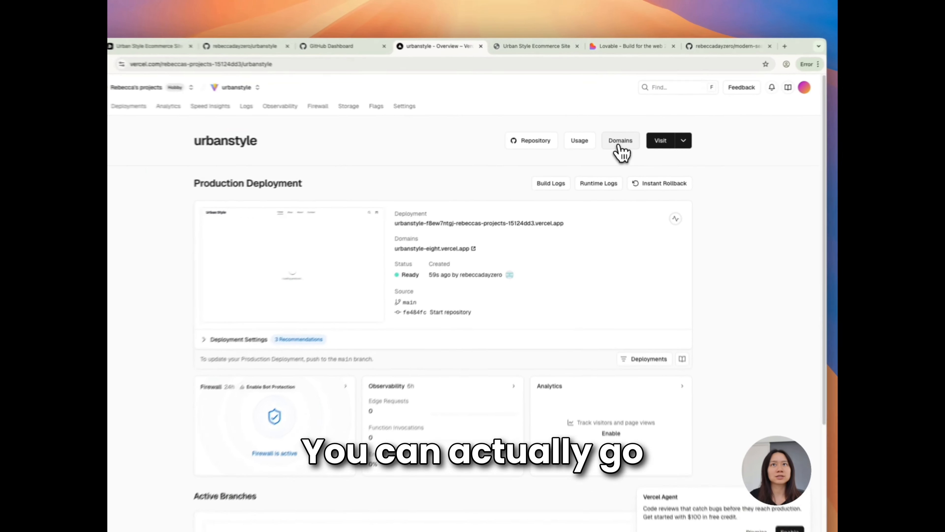
Open the urbanstyle domain settings, view the options for adding an existing domain, and cancel without adding one
{"action": "left_click", "coordinate": [620, 146]}
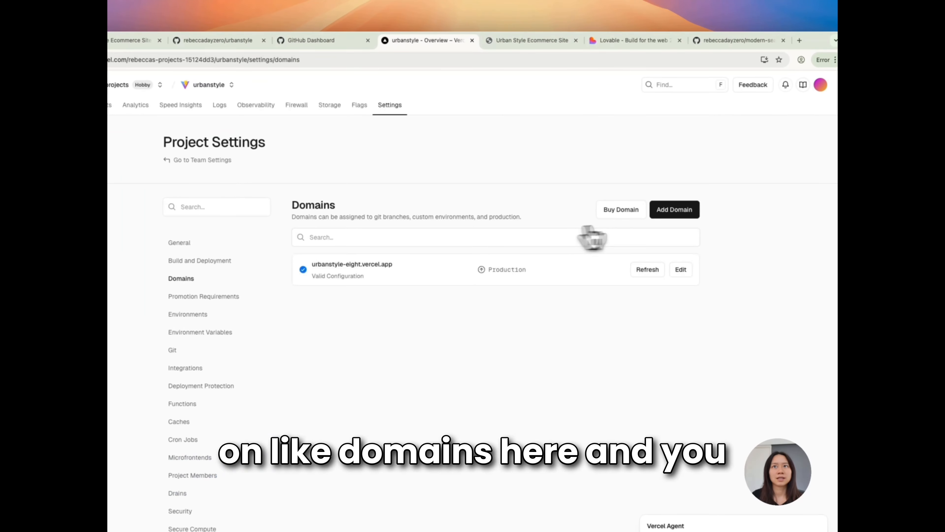
{"action": "left_click", "coordinate": [674, 211]}
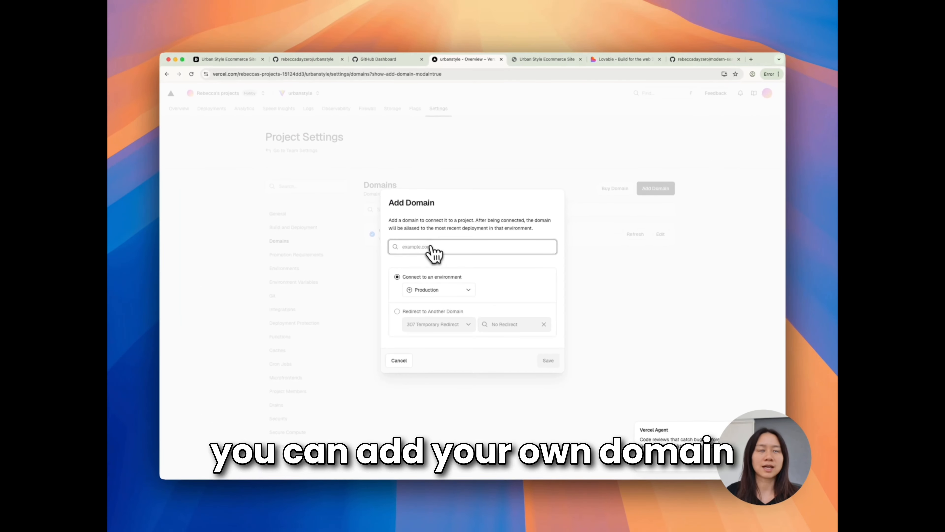
{"action": "left_click", "coordinate": [431, 248]}
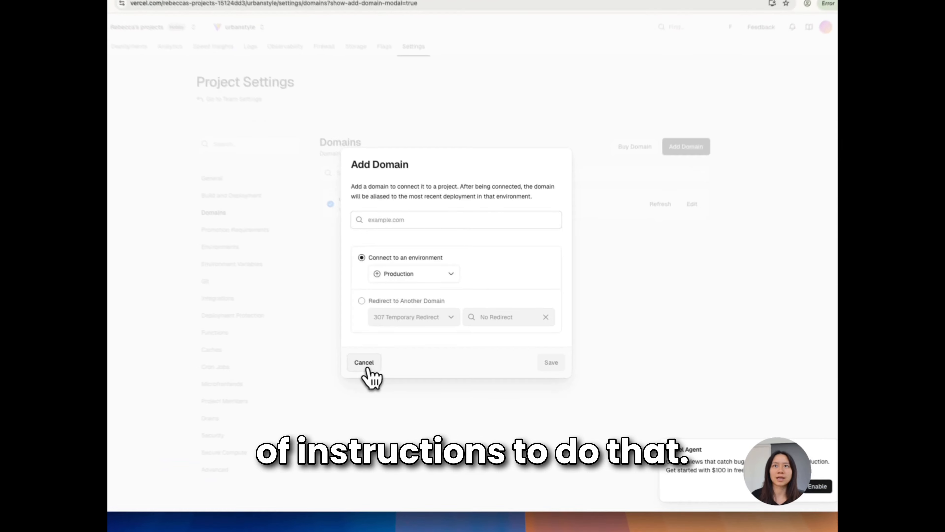
{"action": "left_click", "coordinate": [399, 360]}
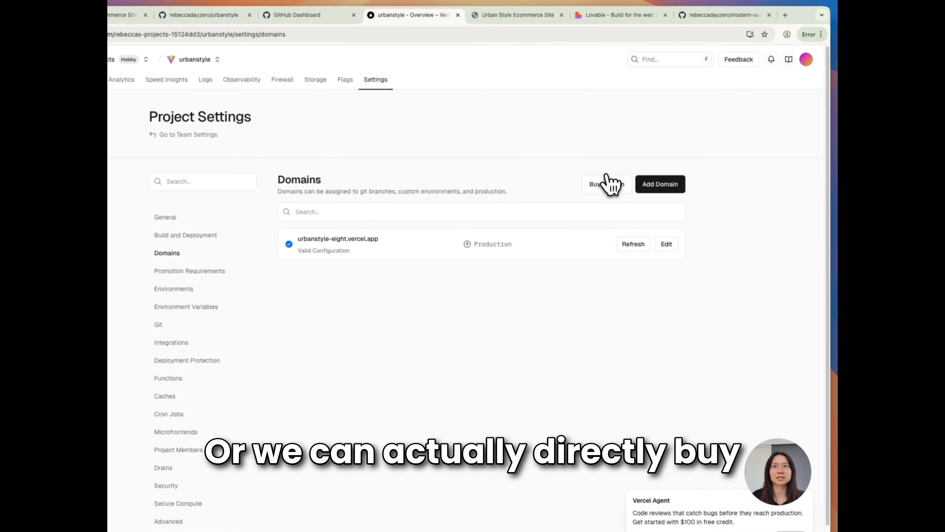
Search Vercel's domains for sale for urbanstyle and go back to the project's domain settings
{"action": "left_click", "coordinate": [614, 188]}
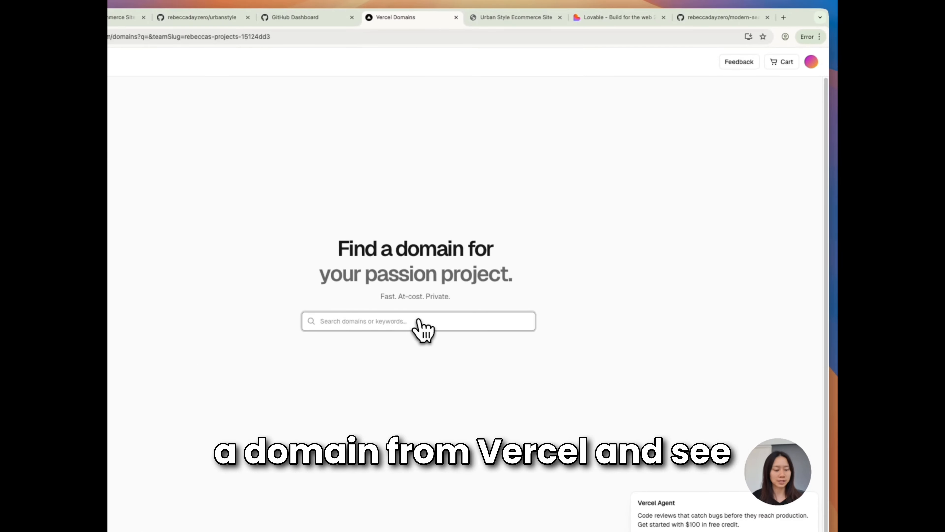
{"action": "type", "text": "urban"}
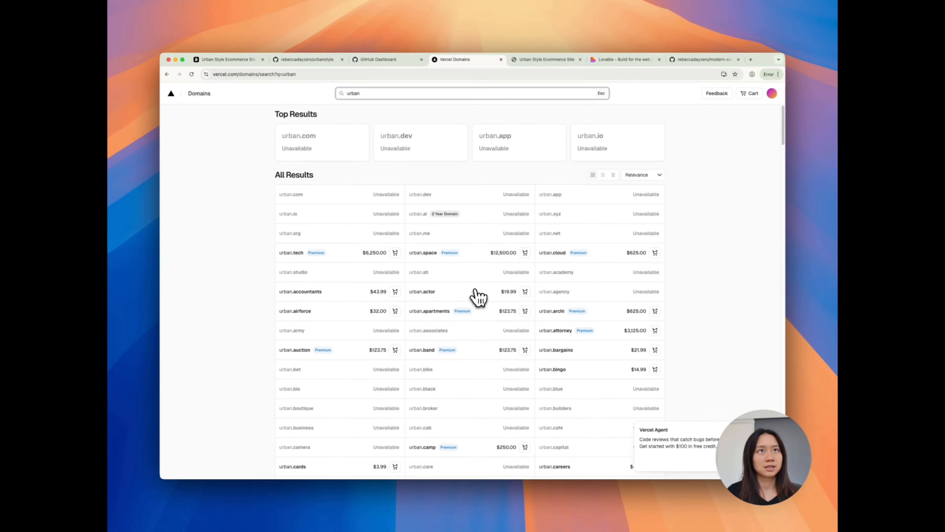
{"action": "type", "text": "style"}
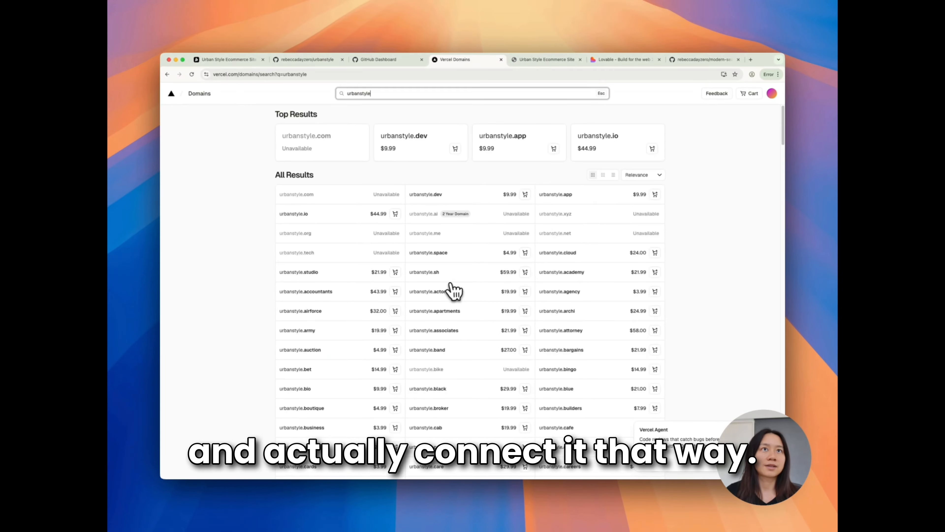
{"action": "left_click", "coordinate": [167, 75]}
{"action": "left_click", "coordinate": [167, 74]}
{"action": "left_click", "coordinate": [168, 75]}
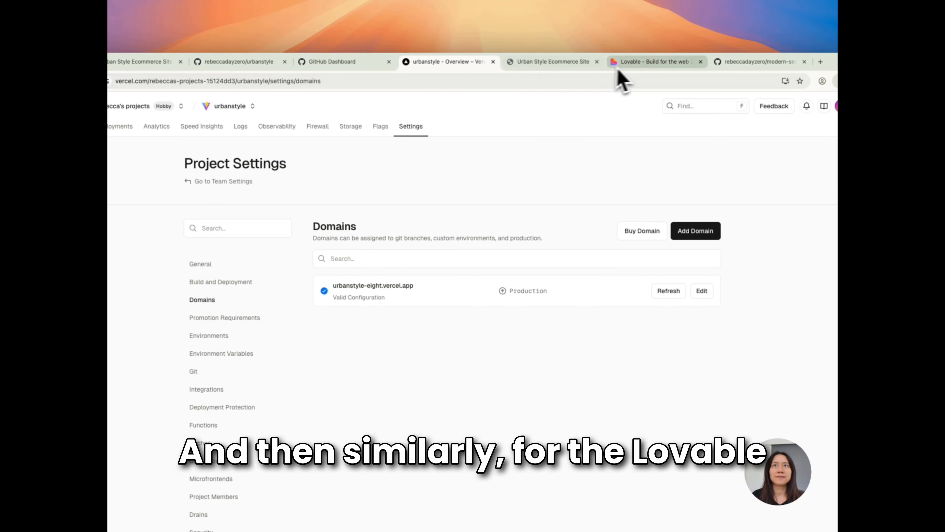
View the seaside stay site in Lovable and return to the Vercel team's project overview
{"action": "left_click", "coordinate": [645, 63]}
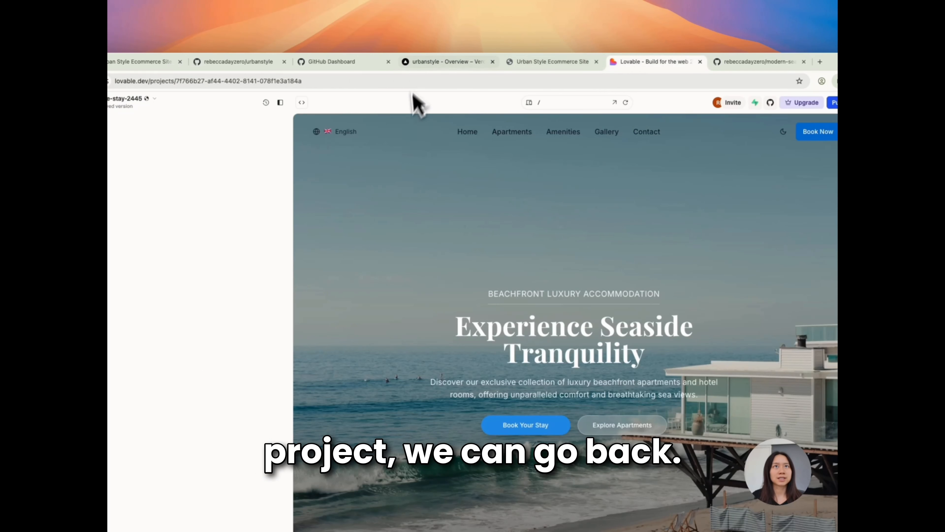
{"action": "left_click", "coordinate": [415, 62]}
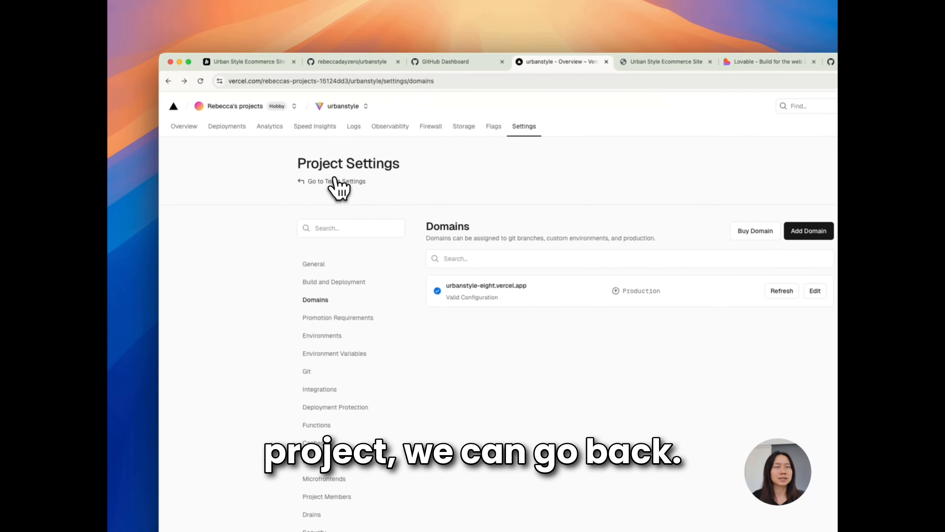
{"action": "left_click", "coordinate": [336, 180]}
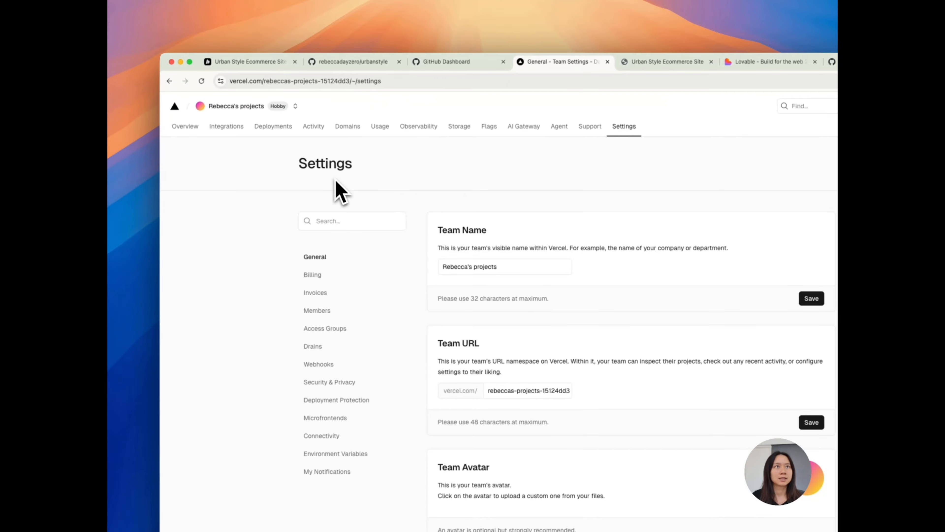
{"action": "left_click", "coordinate": [179, 109]}
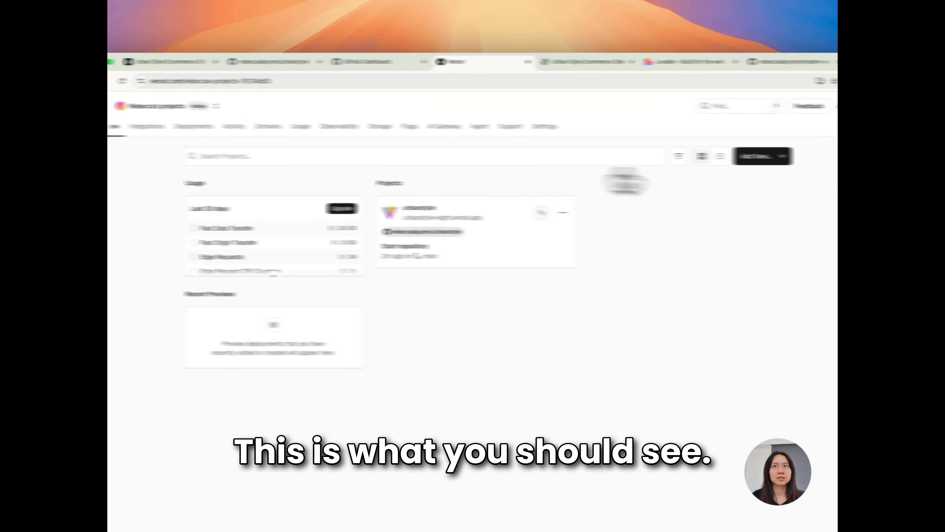
Add a new Vercel project by importing the modern-seaside-stay-2445 repository
{"action": "left_click", "coordinate": [841, 159]}
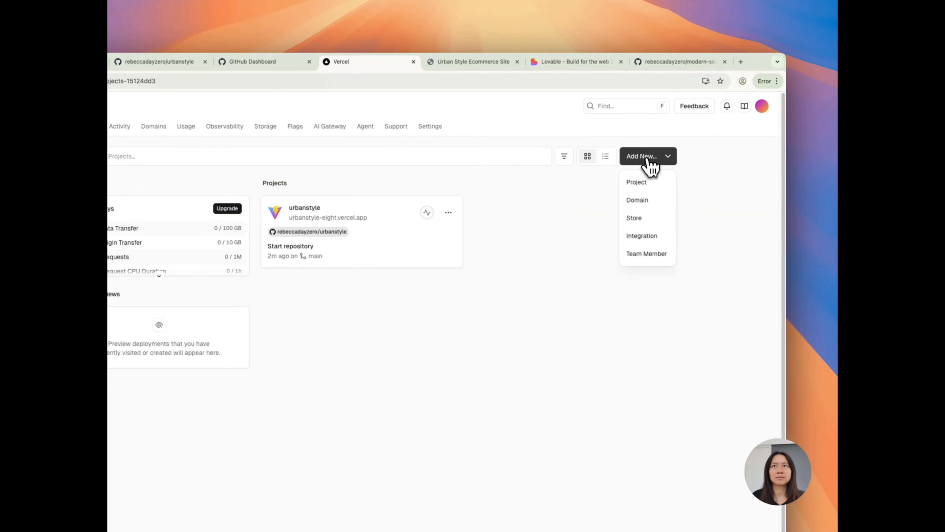
{"action": "left_click", "coordinate": [661, 182]}
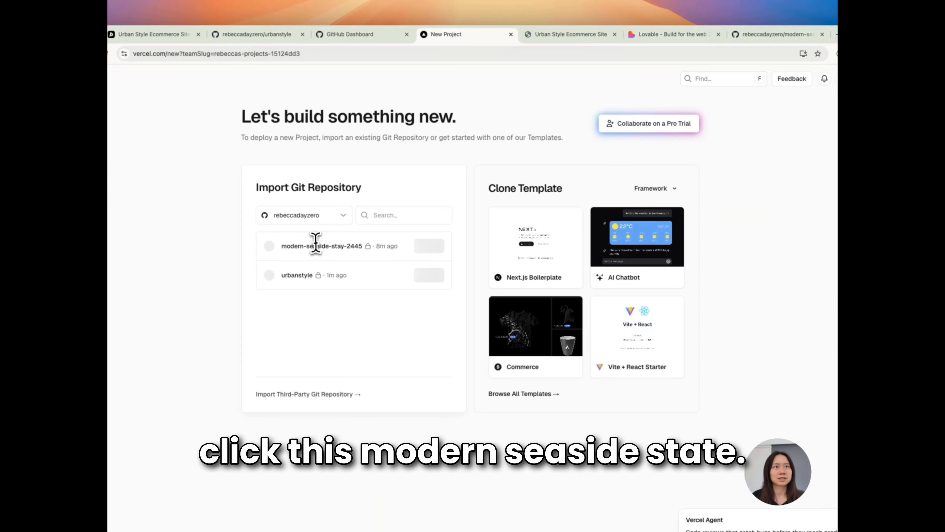
{"action": "left_click", "coordinate": [355, 245]}
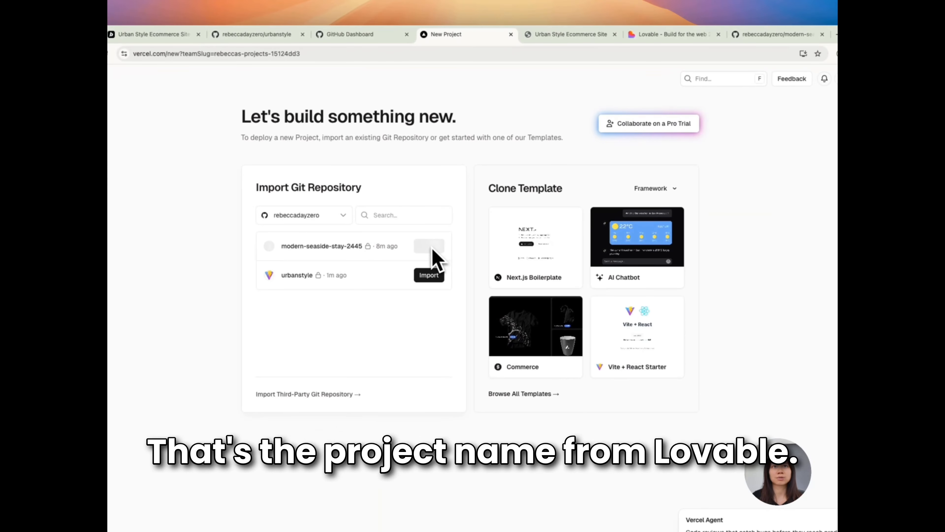
{"action": "left_click", "coordinate": [432, 246]}
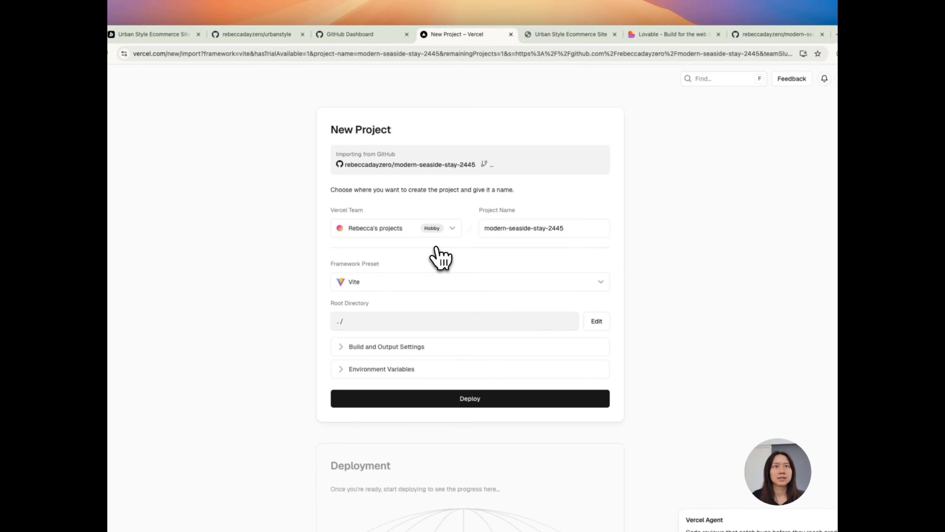
Expand the new project's environment variables in Vercel and open src/vite-env.d.ts in the seaside stay project's code in Lovable
{"action": "left_click", "coordinate": [407, 371]}
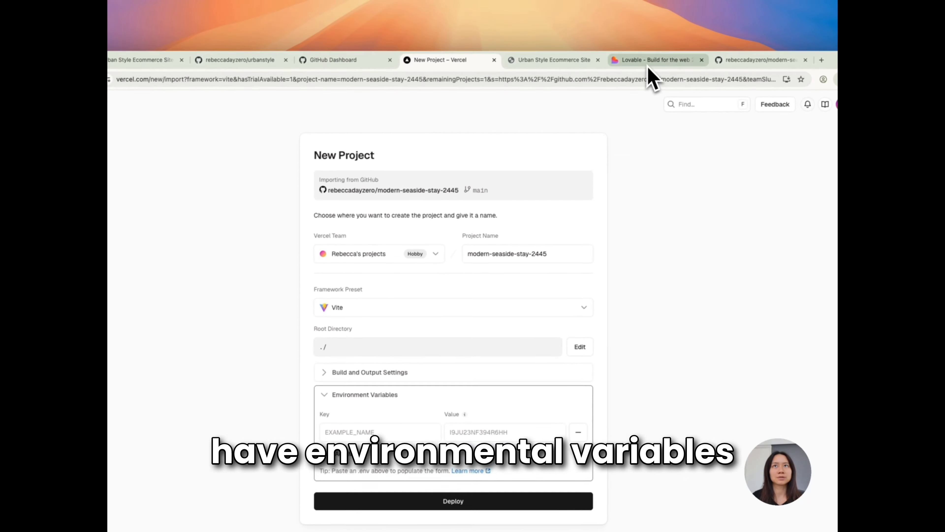
{"action": "left_click", "coordinate": [658, 34]}
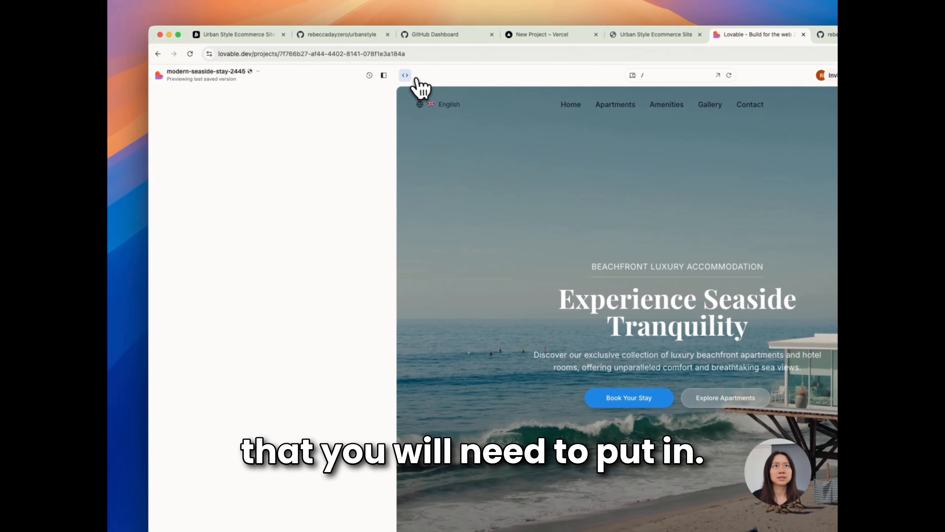
{"action": "left_click", "coordinate": [335, 94]}
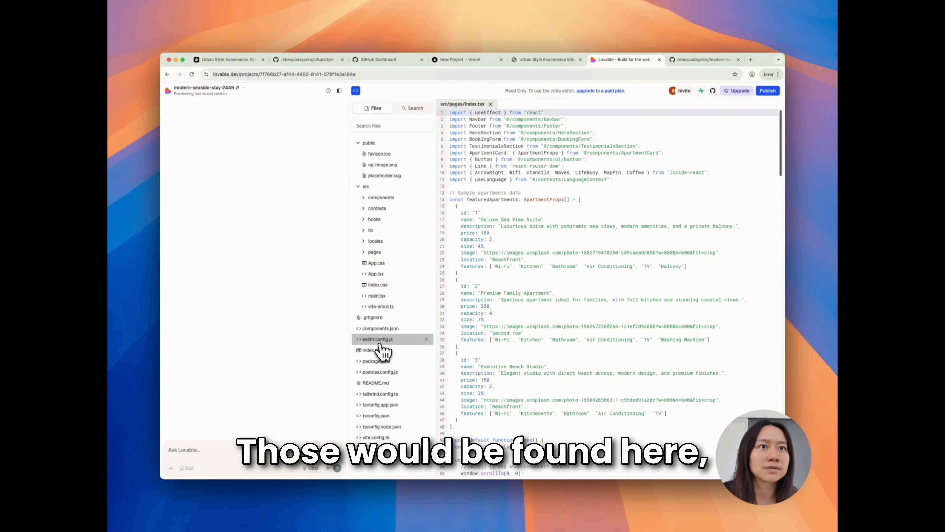
{"action": "left_click", "coordinate": [380, 306]}
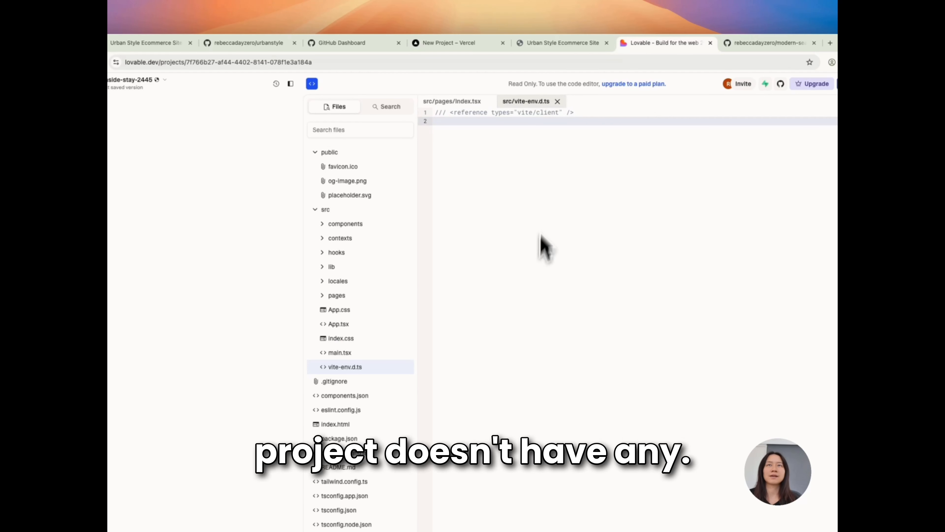
Return to the Vercel import and deploy the modern-seaside-stay-2445 project with the Vite preset and no environment variables
{"action": "left_click", "coordinate": [461, 43]}
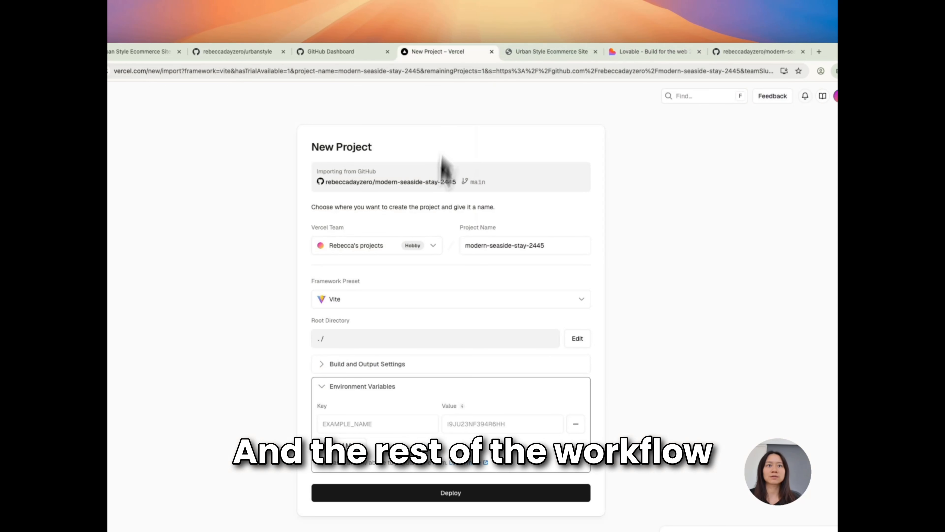
{"action": "left_click", "coordinate": [461, 493]}
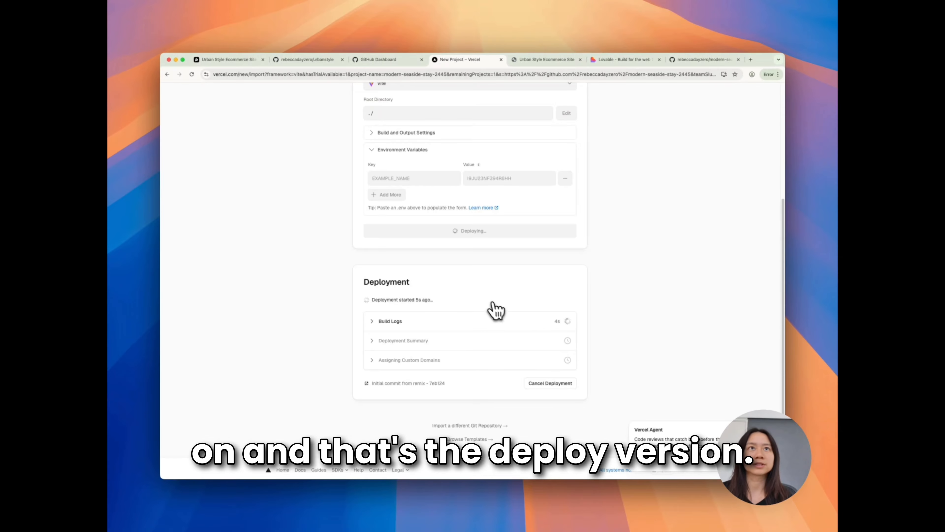
View the urbanstyle repository on GitHub and reload the GitHub dashboard to update its repository list
{"action": "left_click", "coordinate": [323, 61]}
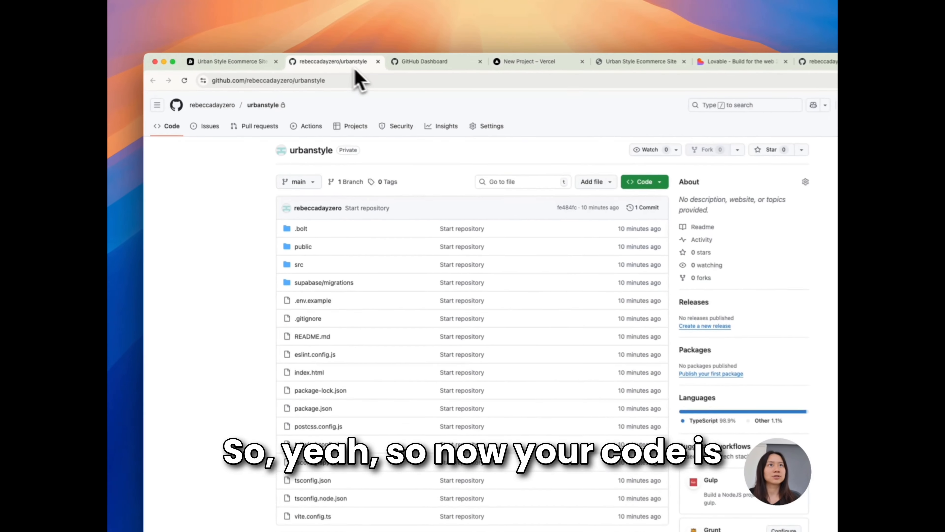
{"action": "left_click", "coordinate": [413, 63]}
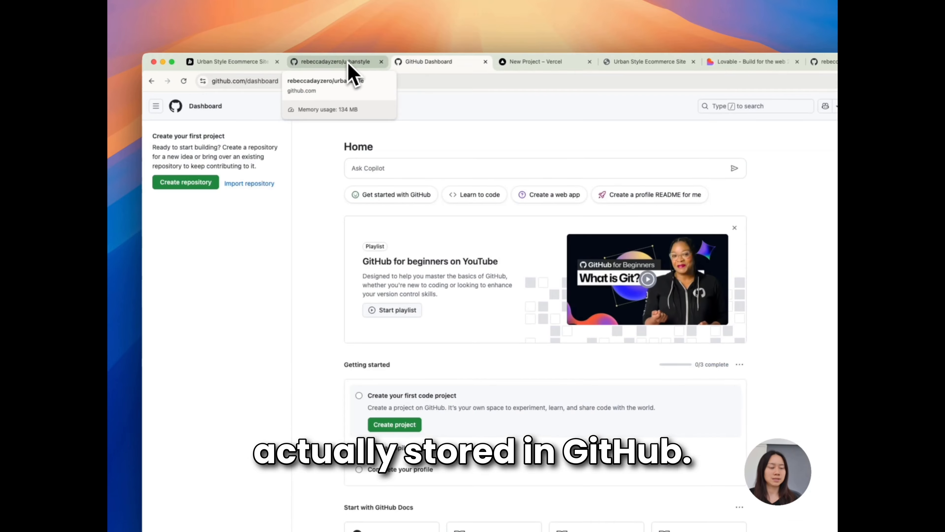
{"action": "key", "text": "super+r"}
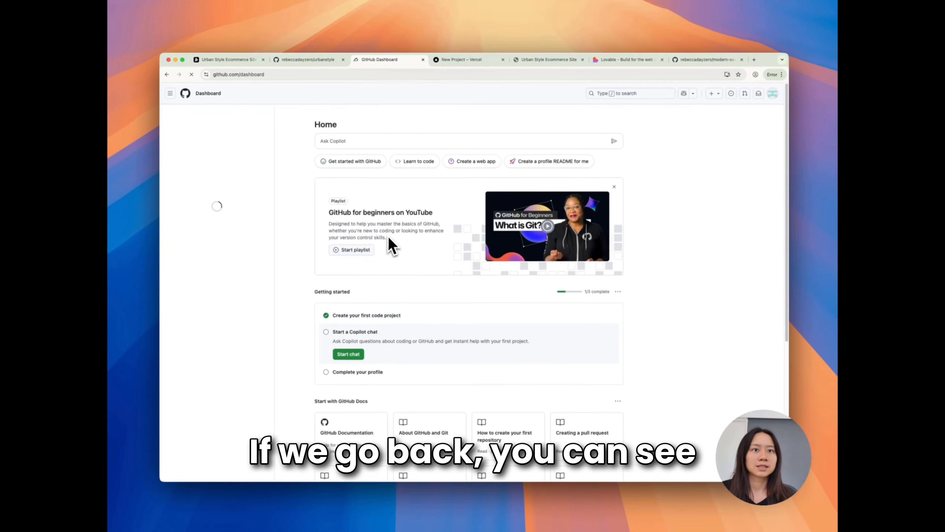
{"action": "scroll", "coordinate": [424, 283], "scroll_direction": "down", "scroll_amount": 5}
{"action": "scroll", "coordinate": [413, 272], "scroll_direction": "up", "scroll_amount": 5}
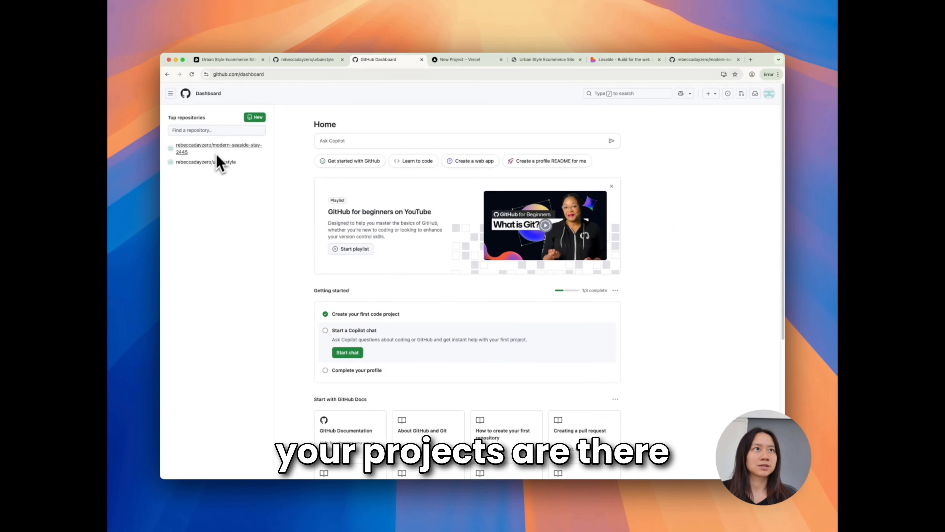
Open the modern-seaside-stay-2445 repository from the dashboard and look through its files and README
{"action": "left_click", "coordinate": [180, 146]}
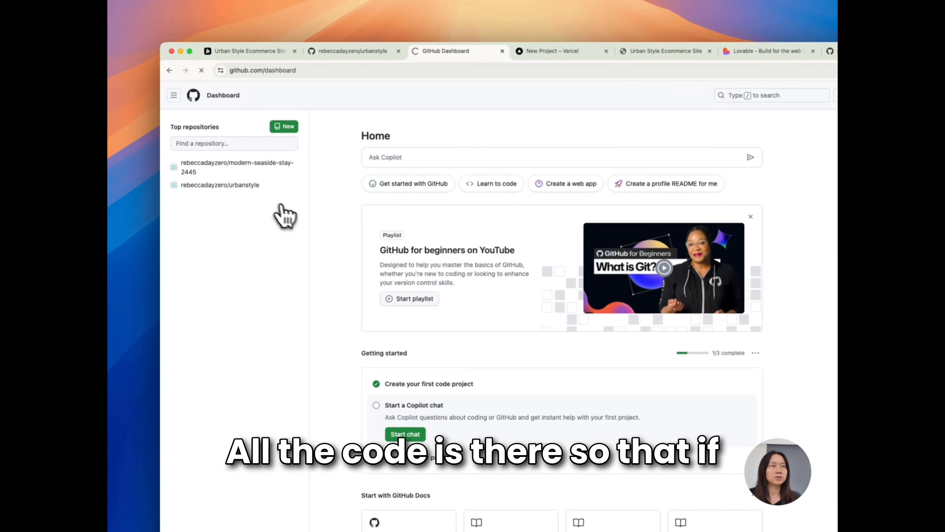
{"action": "scroll", "coordinate": [268, 201], "scroll_direction": "down", "scroll_amount": 10}
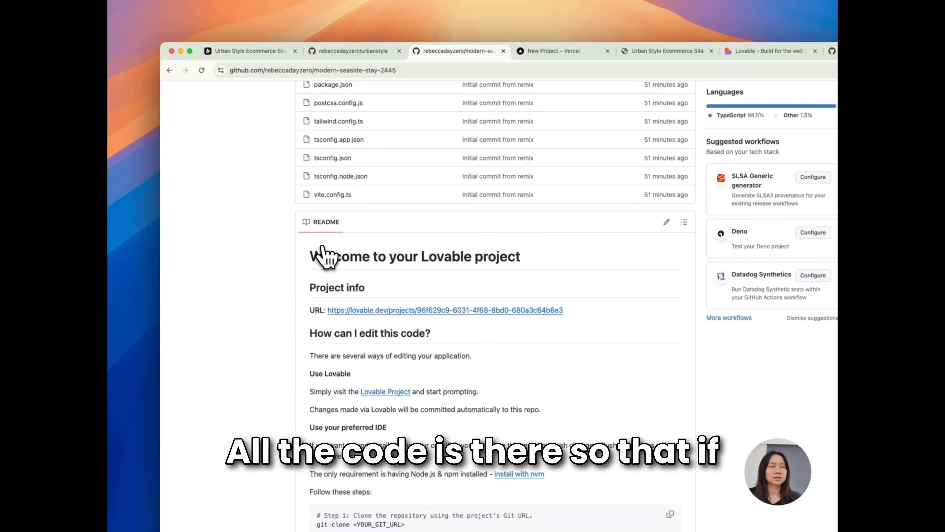
{"action": "scroll", "coordinate": [306, 234], "scroll_direction": "up", "scroll_amount": 10}
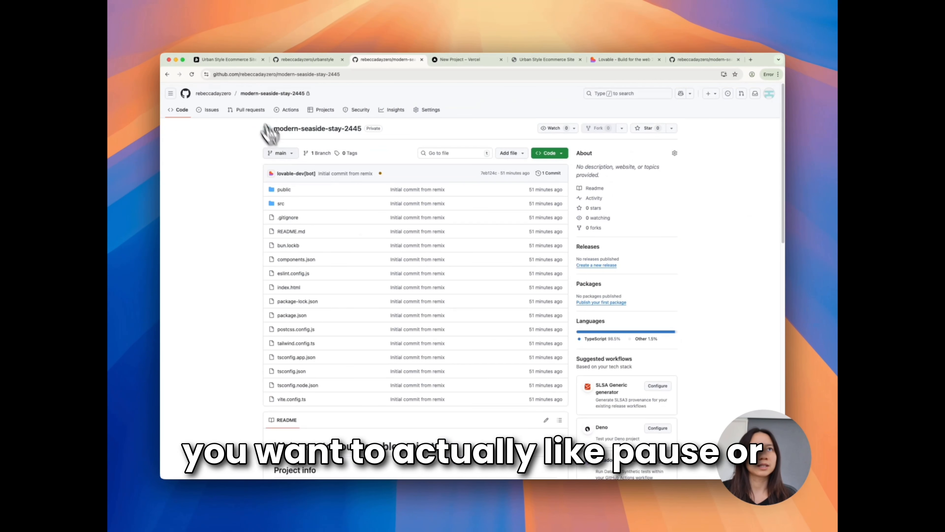